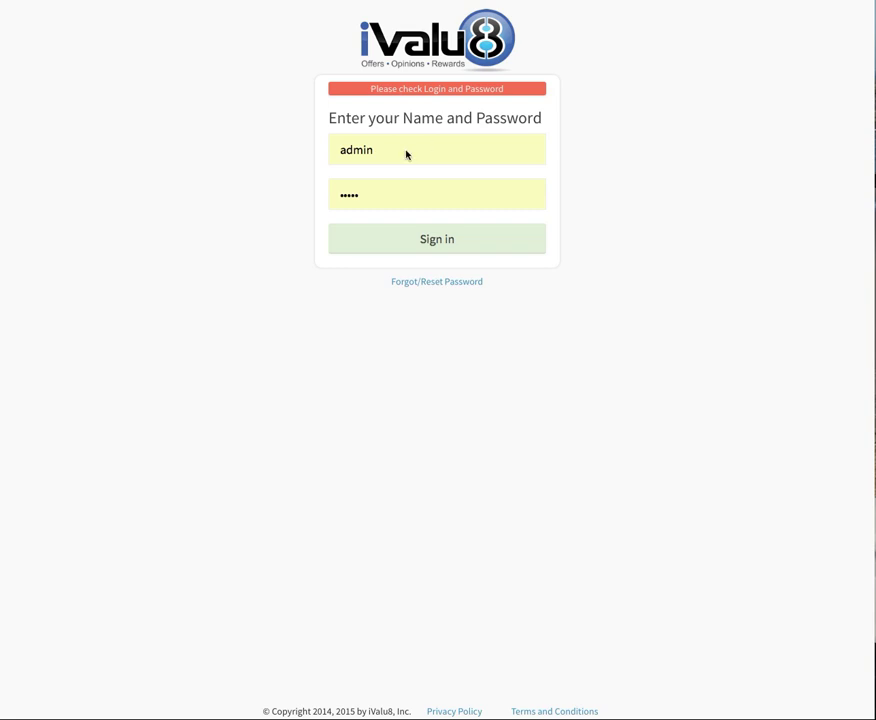
Replace the pre-filled user name and password, sign in, and decline saving the password.
drag(379, 150, 322, 145)
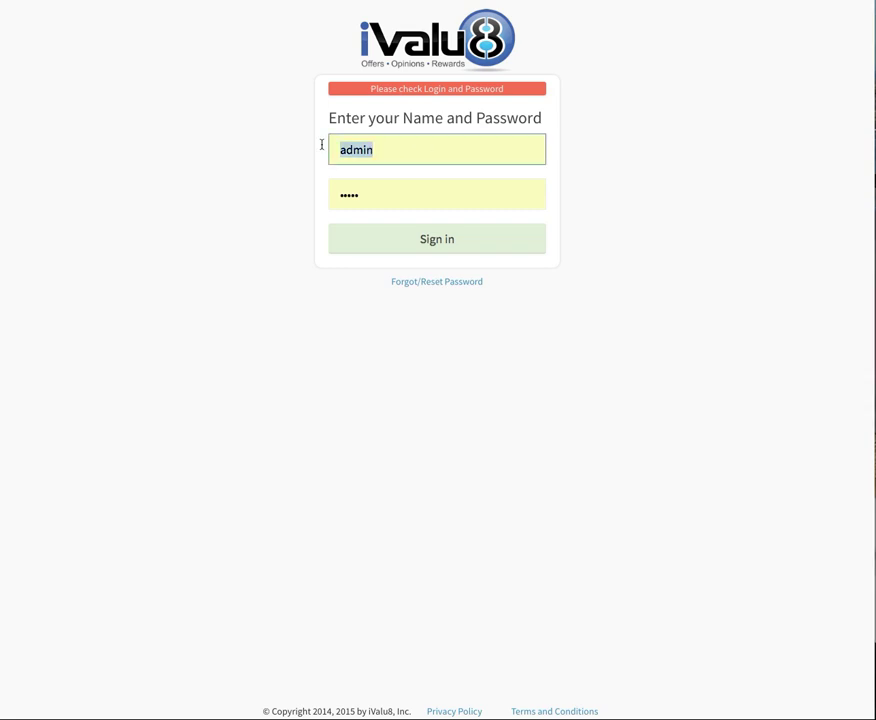
text(c)
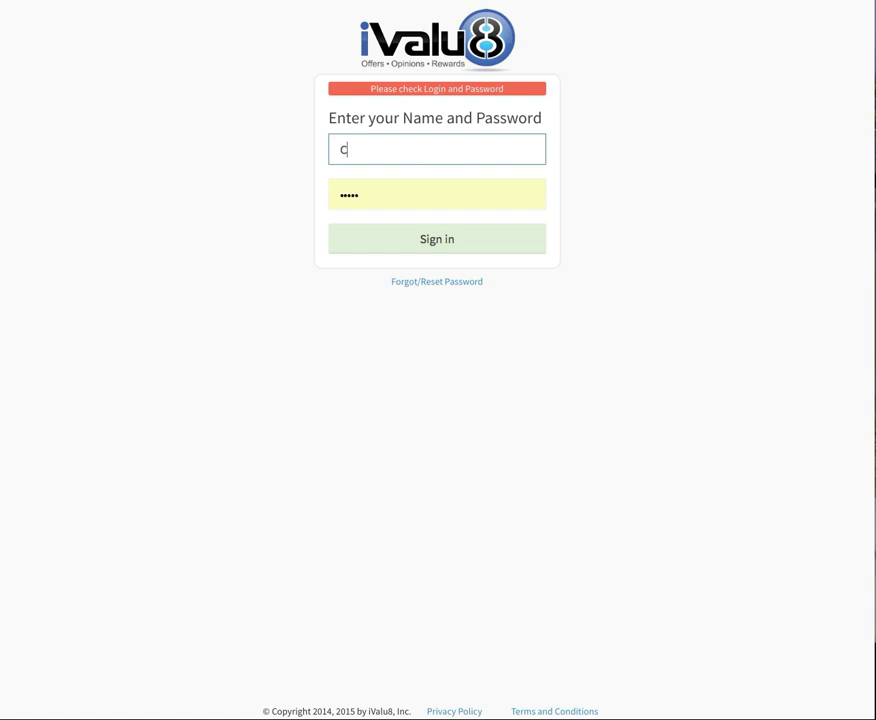
text(isco)
drag(356, 200, 317, 193)
text(•••••)
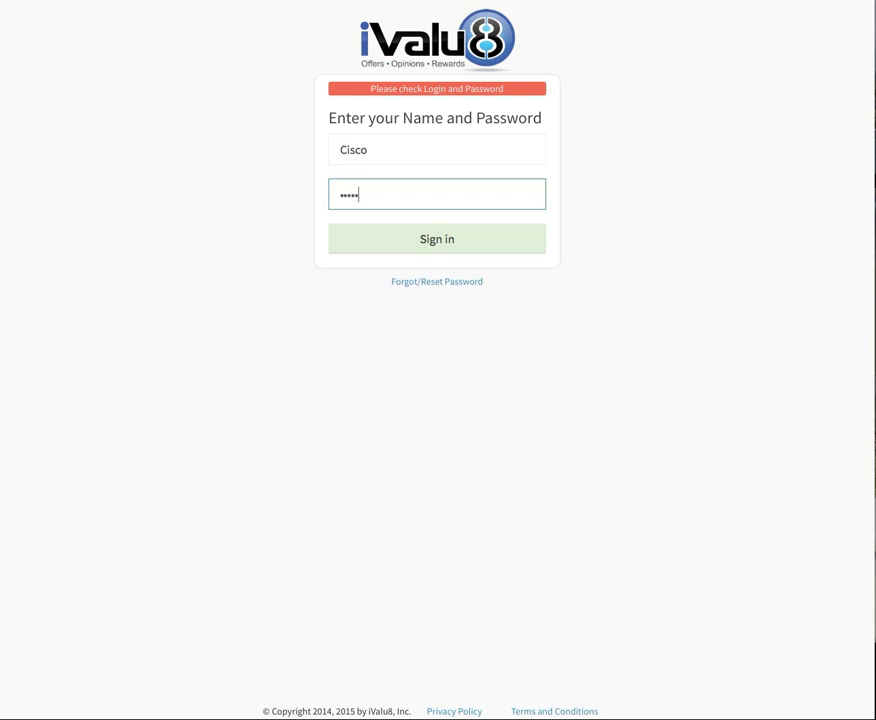
click(436, 241)
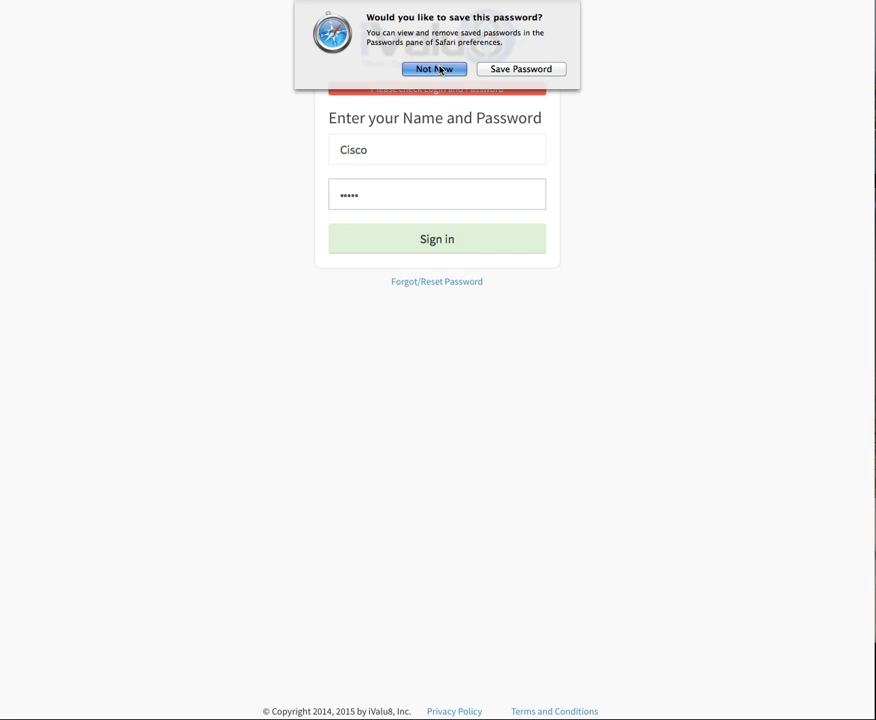
click(435, 69)
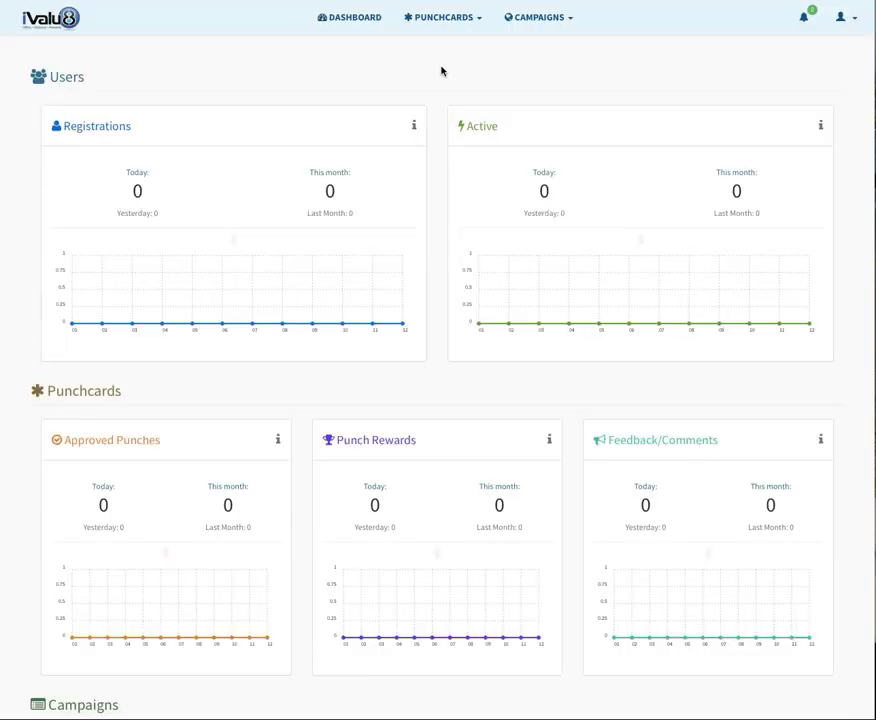
Navigate to Campaigns > Campaign Builder.
click(532, 27)
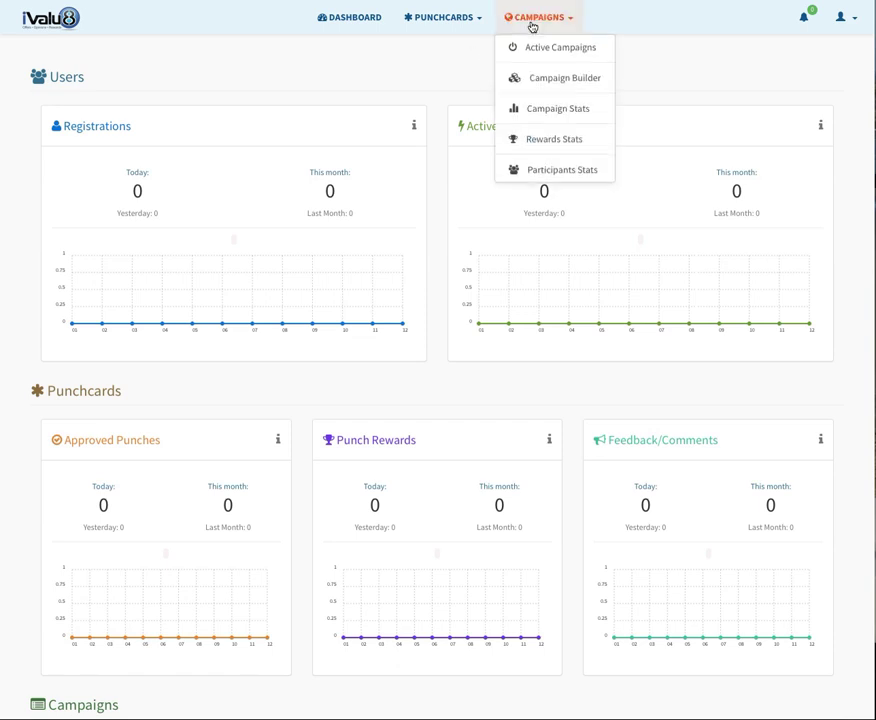
click(545, 79)
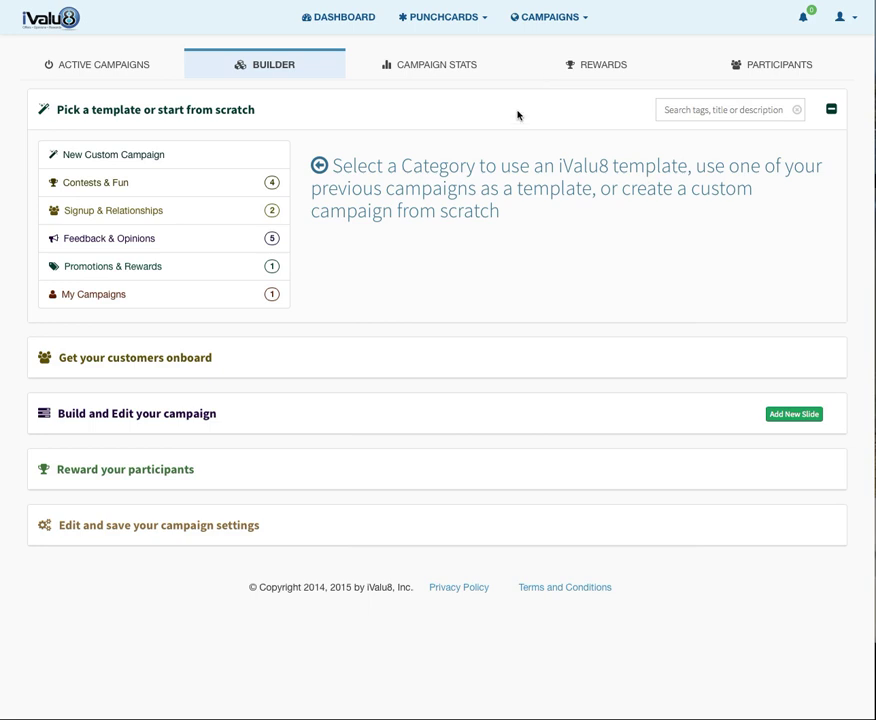
Load the 'Rate Two plus Vote on an Image' template from the Feedback & Opinions category.
click(118, 242)
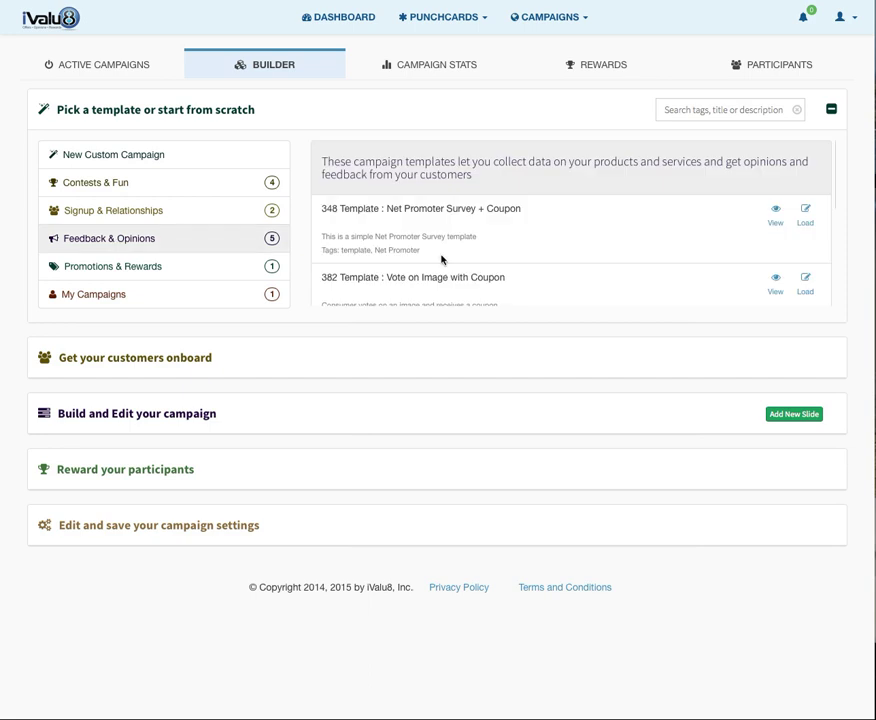
scroll(441, 259, down, 1)
scroll(441, 259, down, 2)
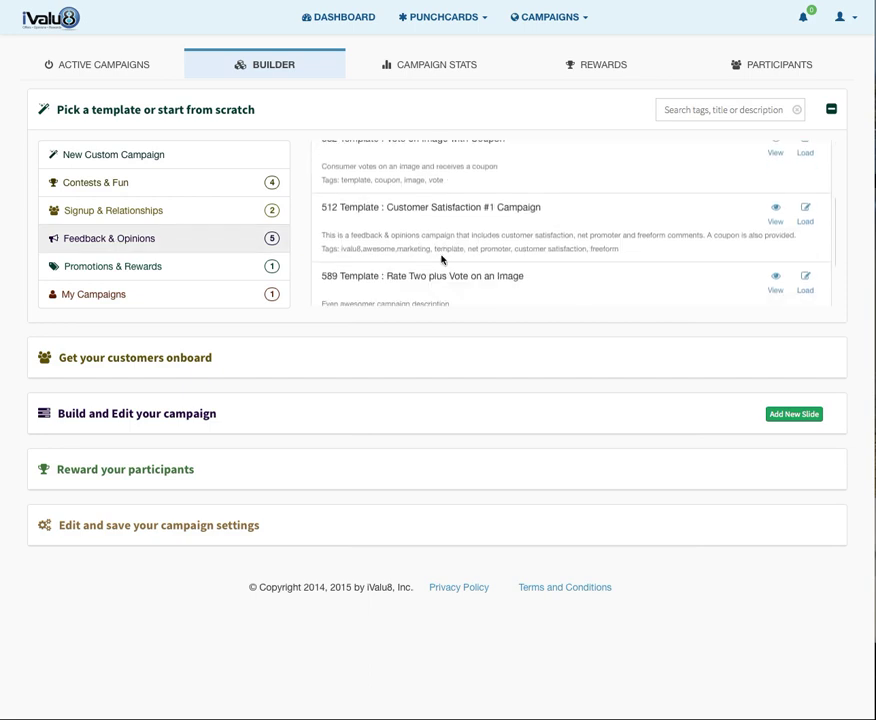
scroll(441, 259, down, 1)
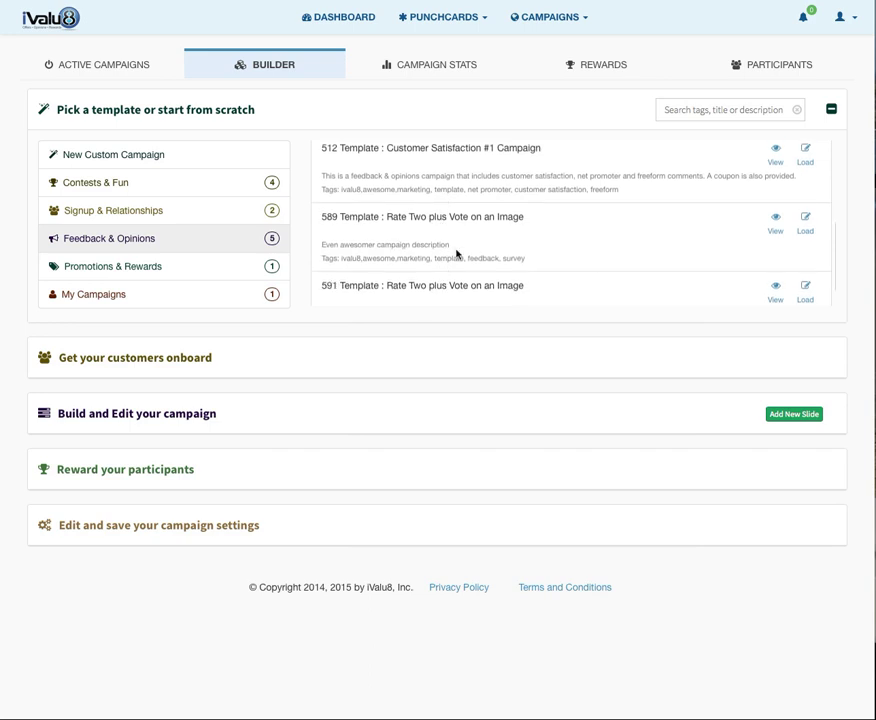
click(802, 234)
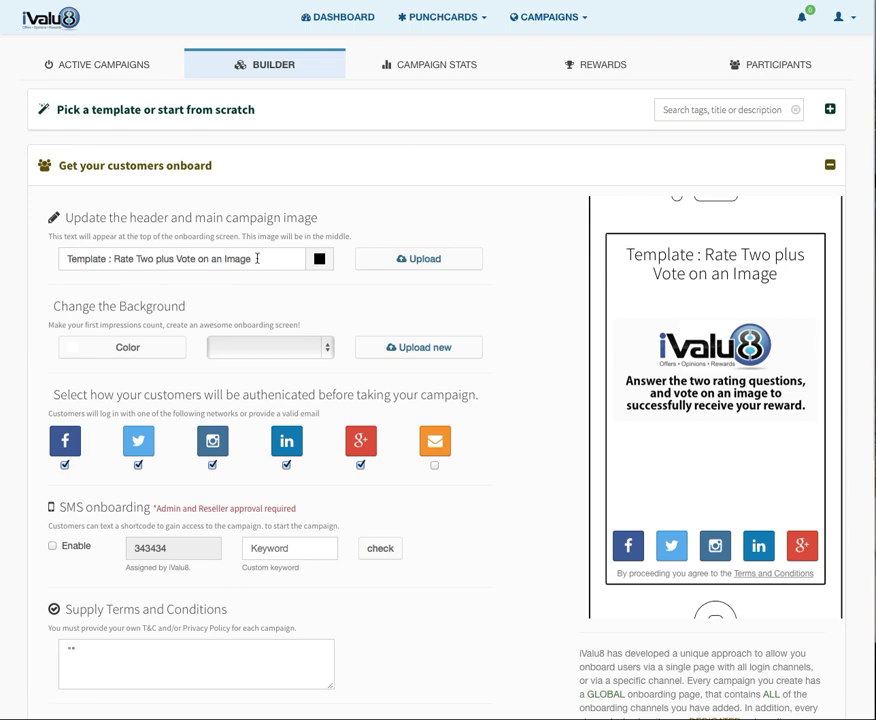
Replace the onboarding header text with 'Sixt Rate And Reward Campaign'.
drag(303, 258, 42, 257)
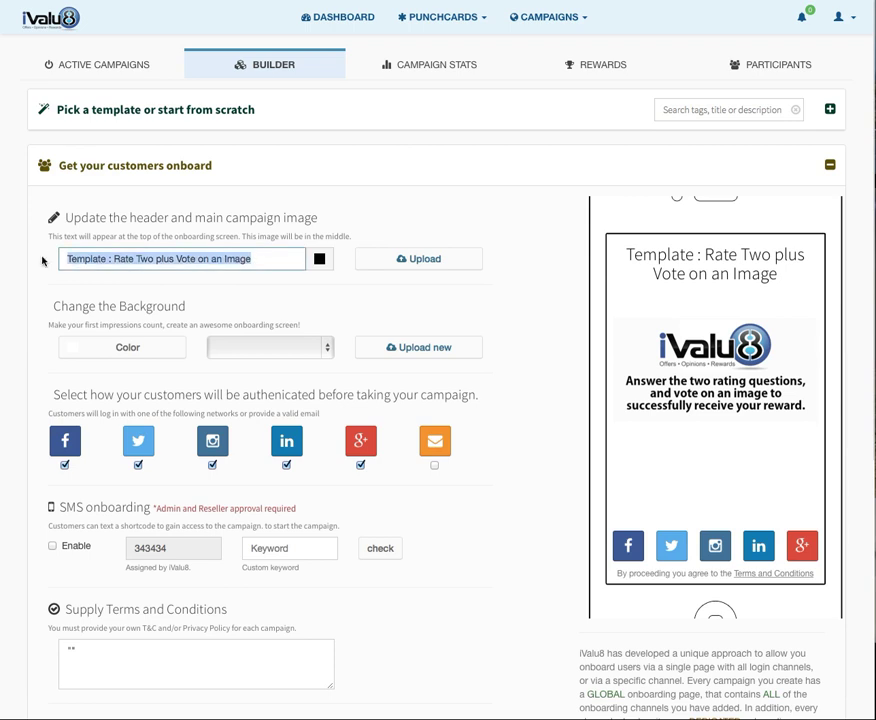
text(Sixt Rate A)
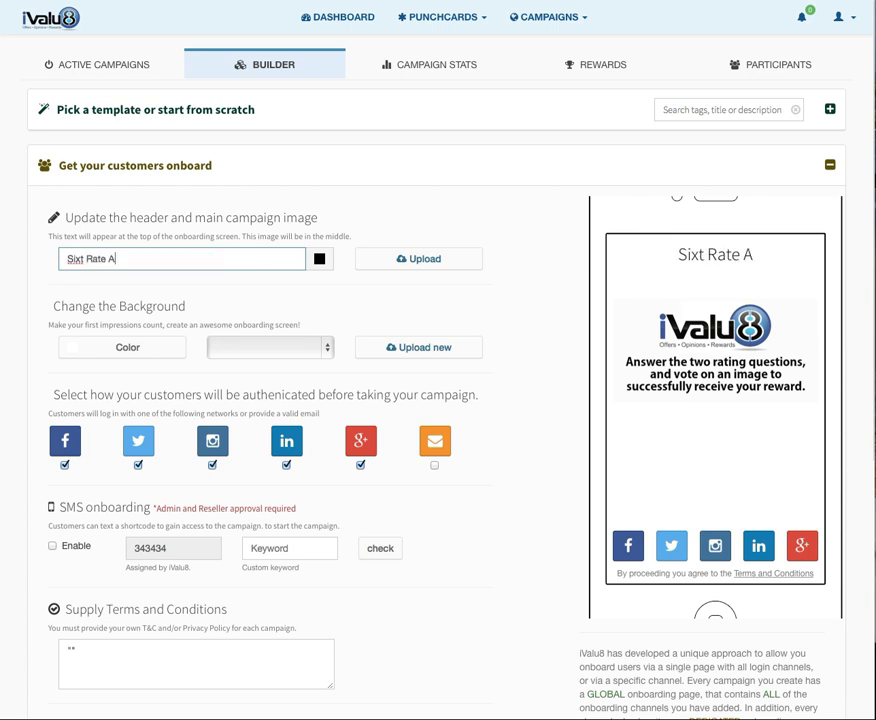
text(nd R)
text(w)
key(BackSpace)
text(eward Camap)
key(BackSpace)
key(BackSpace)
text(paign)
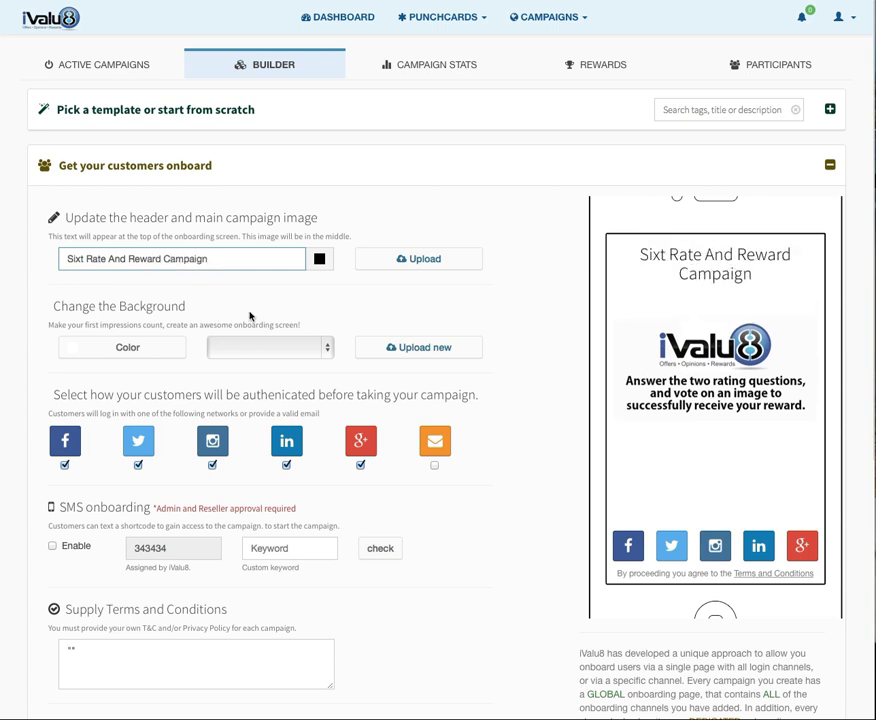
click(431, 261)
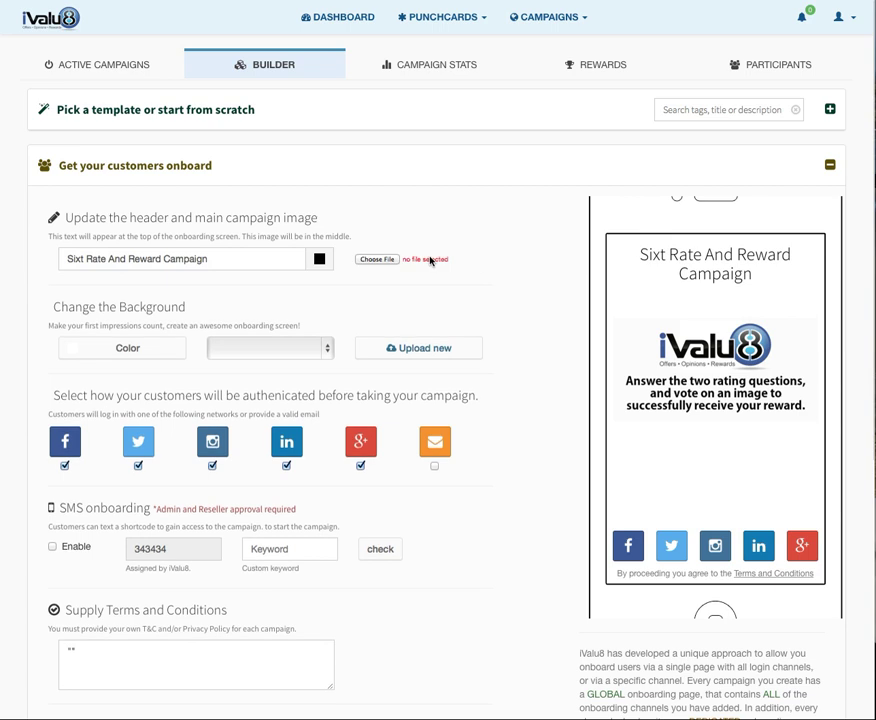
Use 'sixt image splash page.png' as the onboarding image on a black background.
click(377, 259)
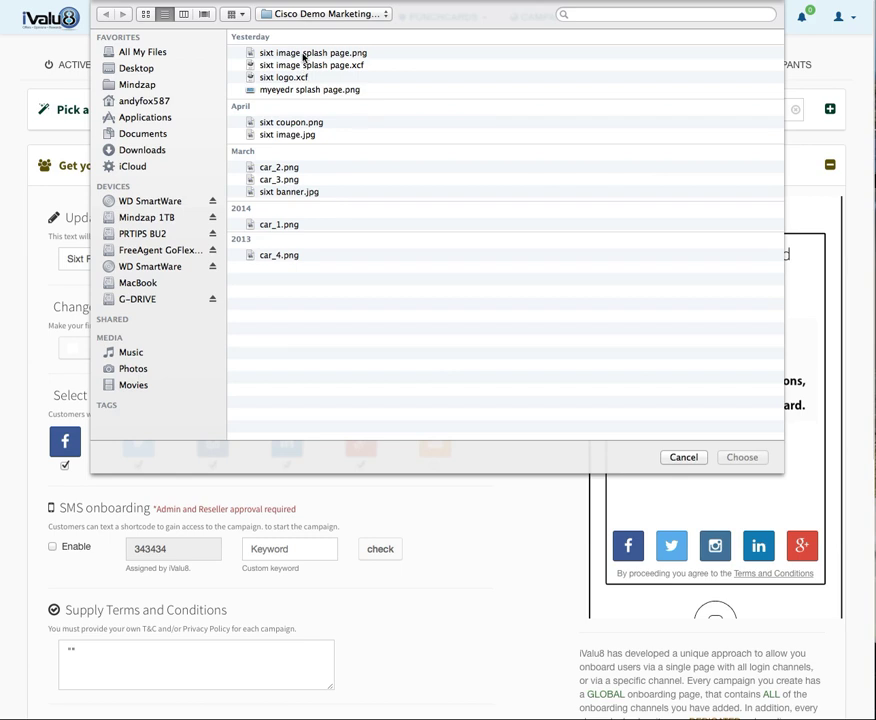
double_click(303, 55)
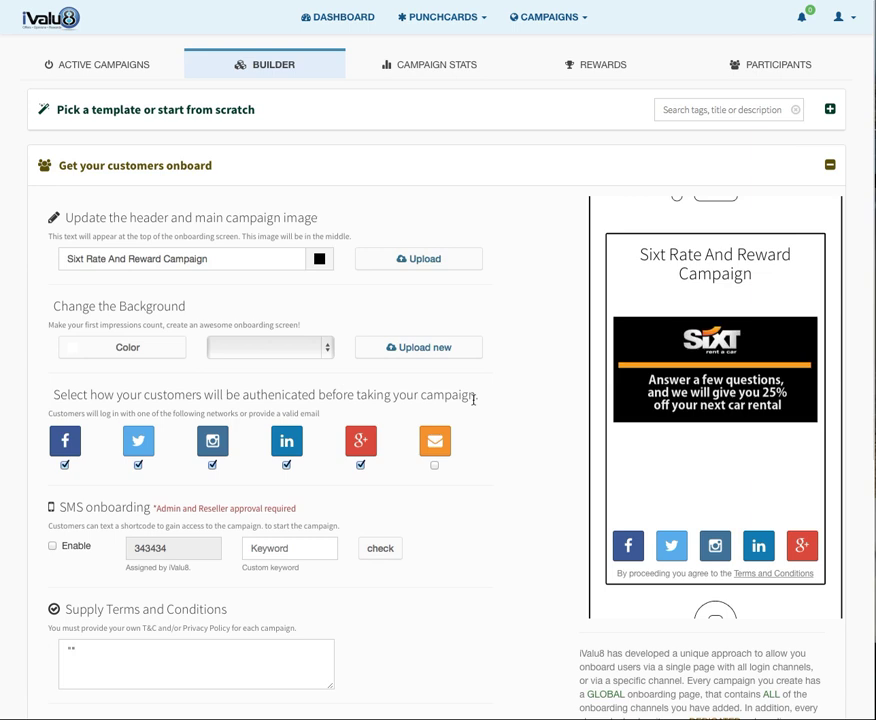
click(122, 349)
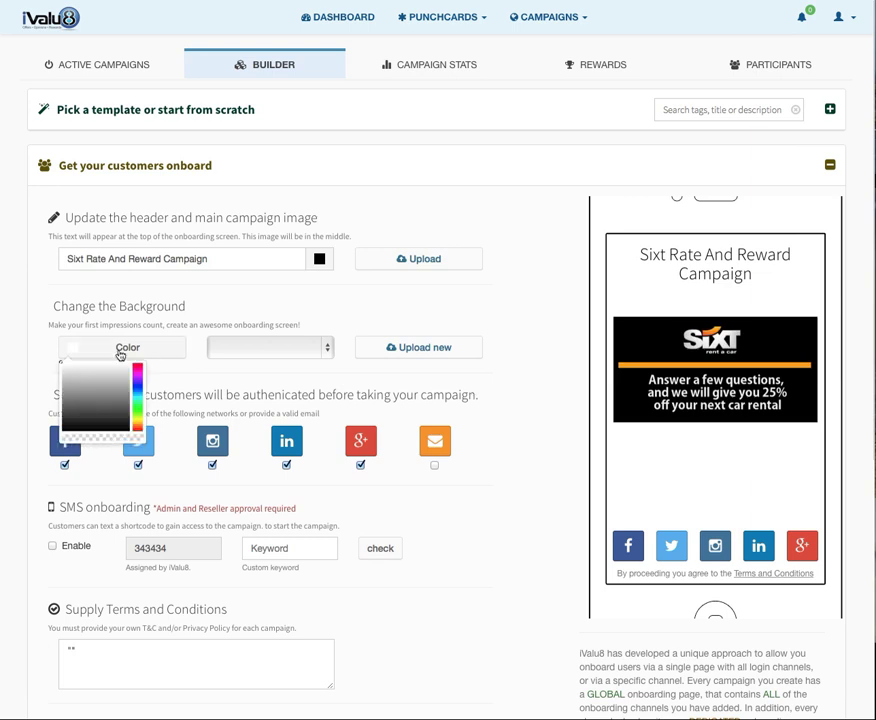
click(123, 427)
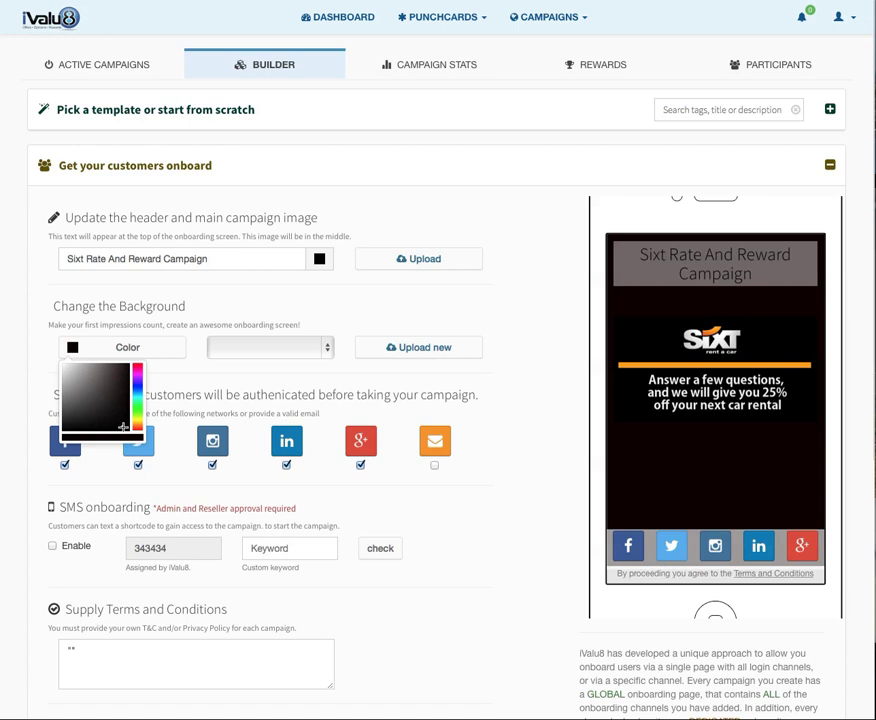
click(416, 262)
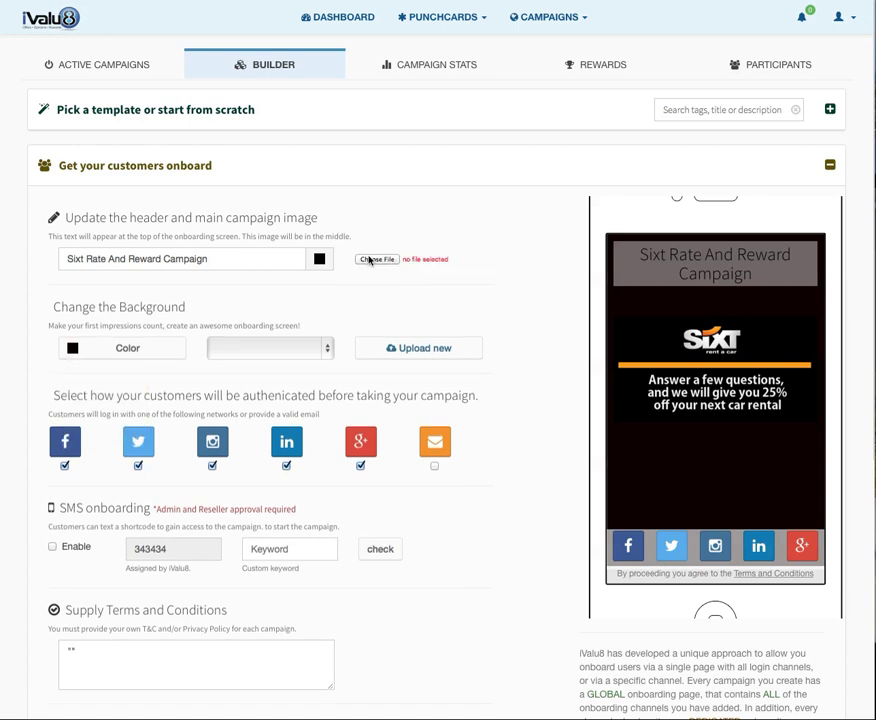
Make the header text colour white.
click(318, 258)
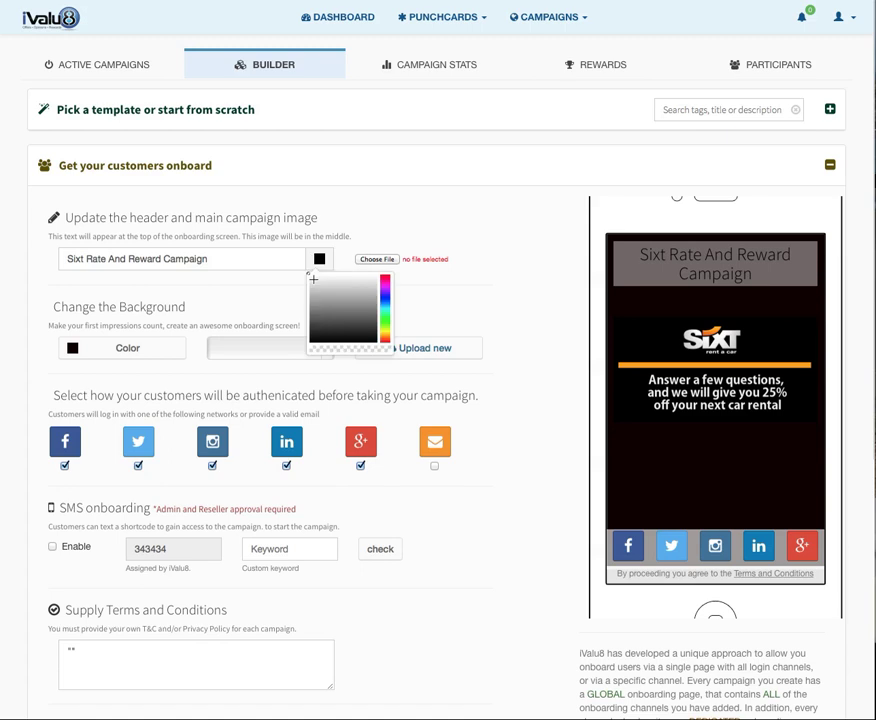
click(312, 278)
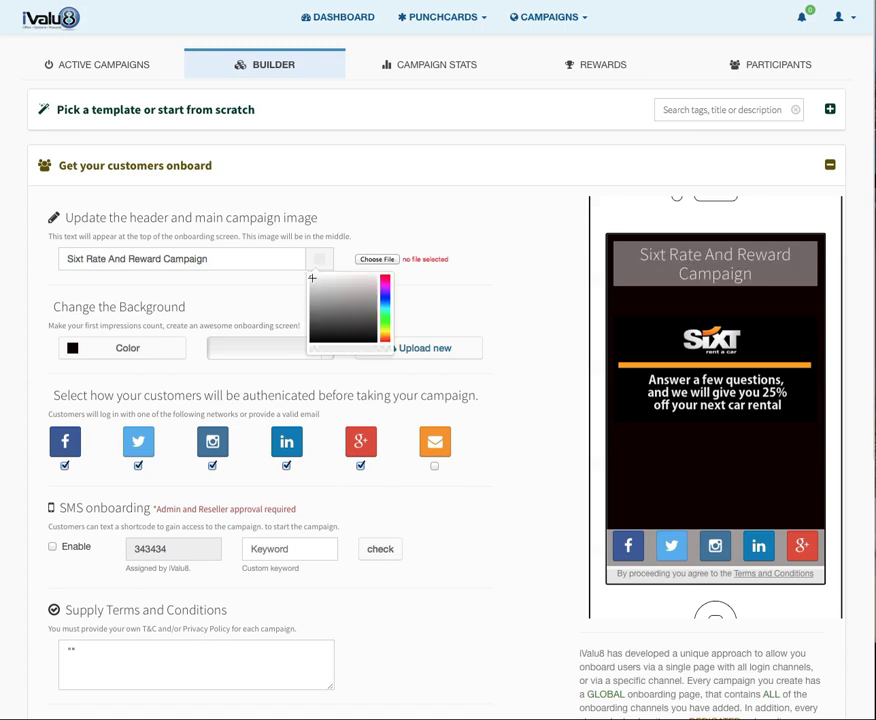
click(515, 421)
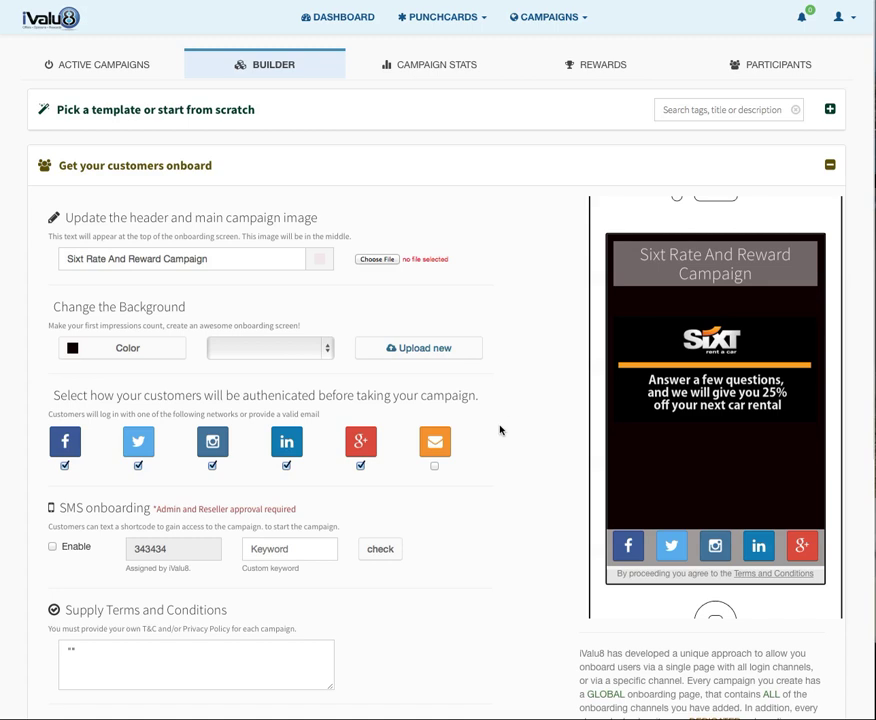
Turn off Instagram and LinkedIn login and allow e-mail login.
click(211, 466)
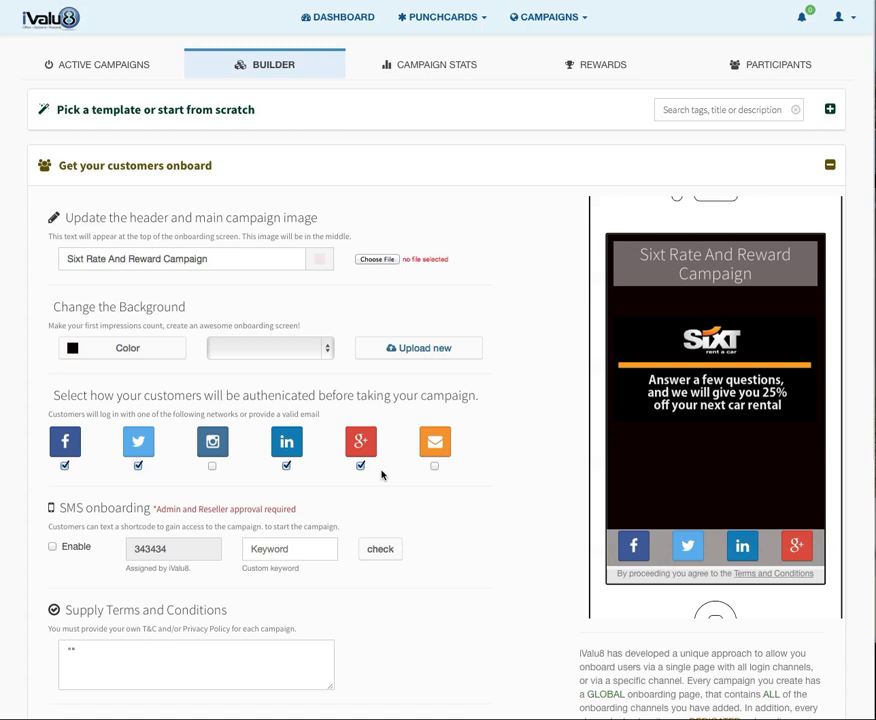
click(286, 466)
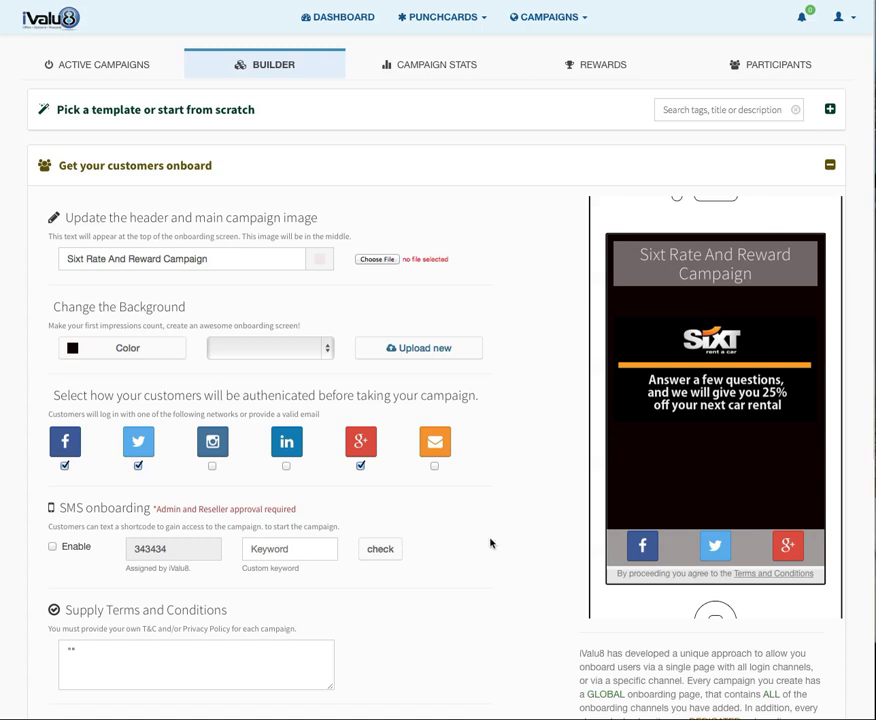
click(434, 466)
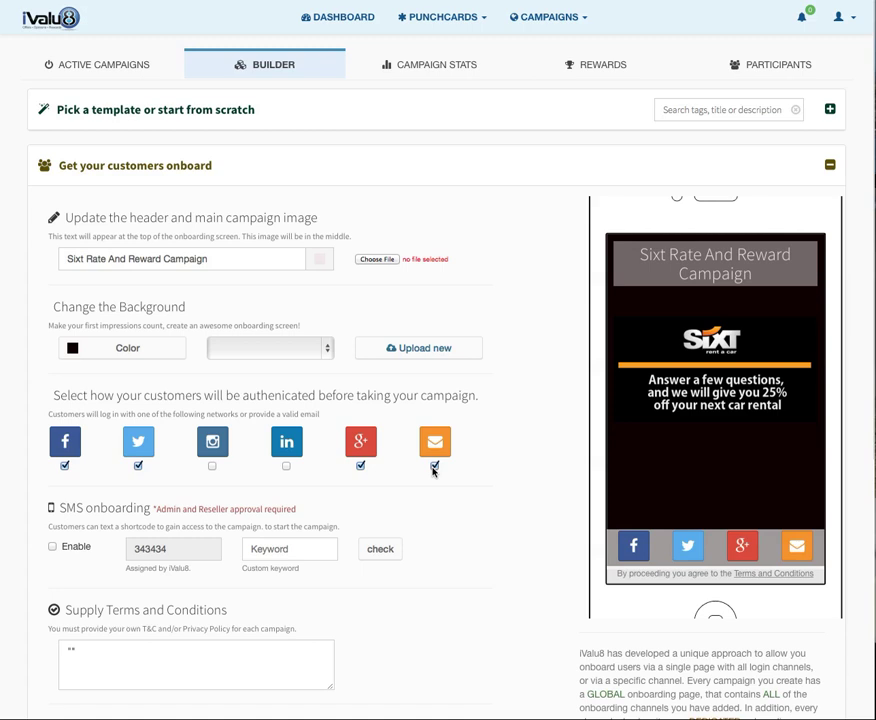
Enable SMS onboarding with the custom keyword sixt456 after checking its availability.
click(273, 551)
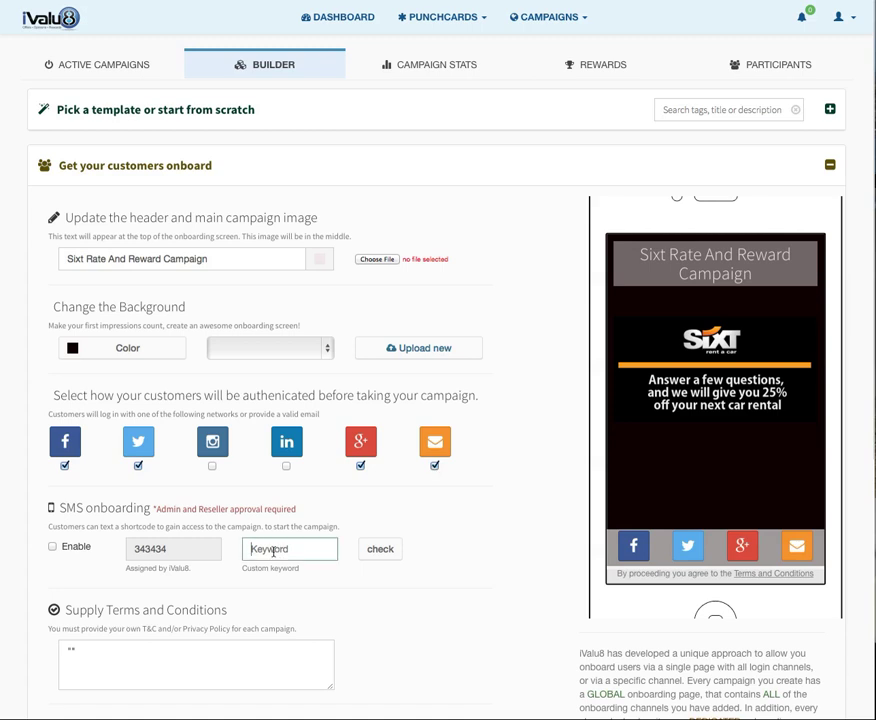
text(sixt456)
click(373, 561)
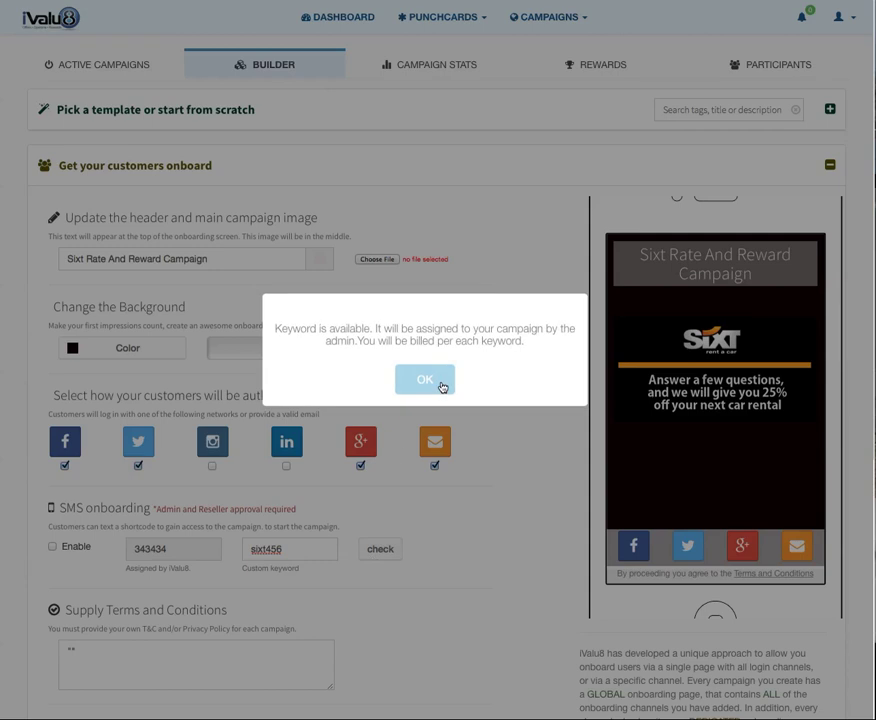
click(443, 386)
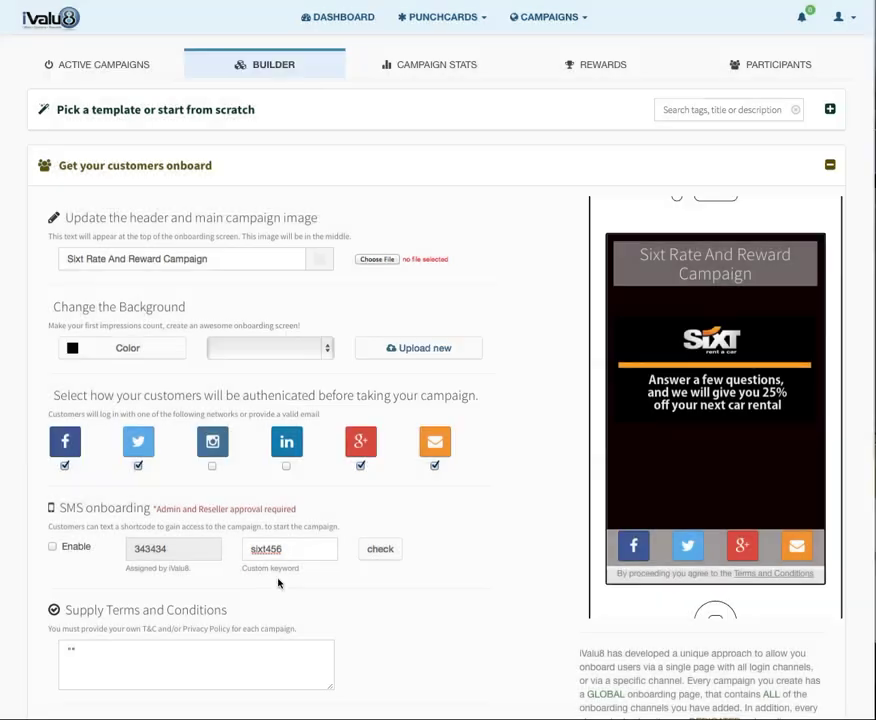
click(53, 547)
Save the onboarding slide and acknowledge the success confirmation.
scroll(115, 619, down, 1)
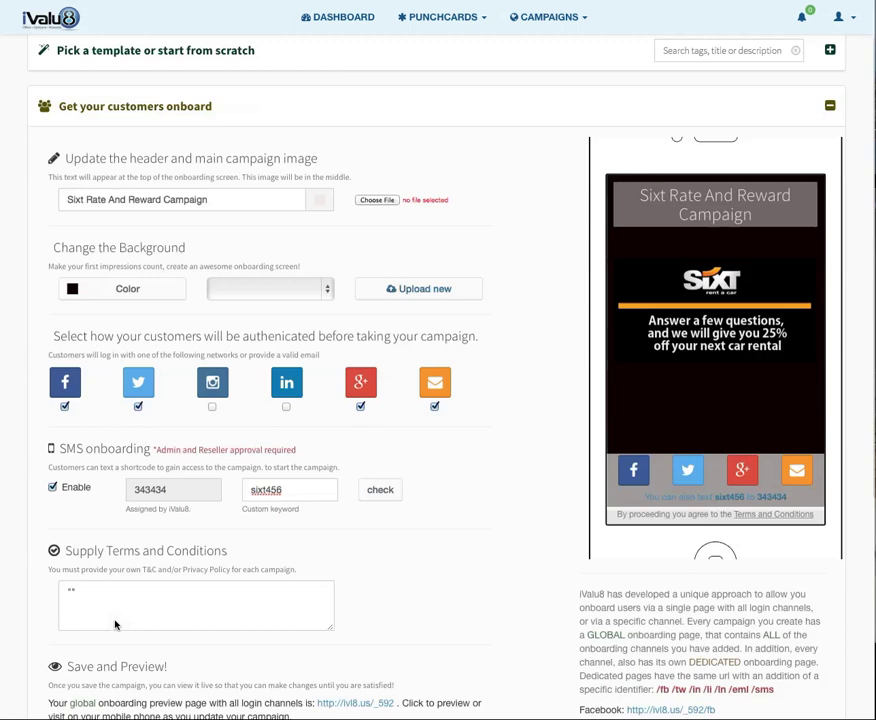
scroll(115, 625, down, 4)
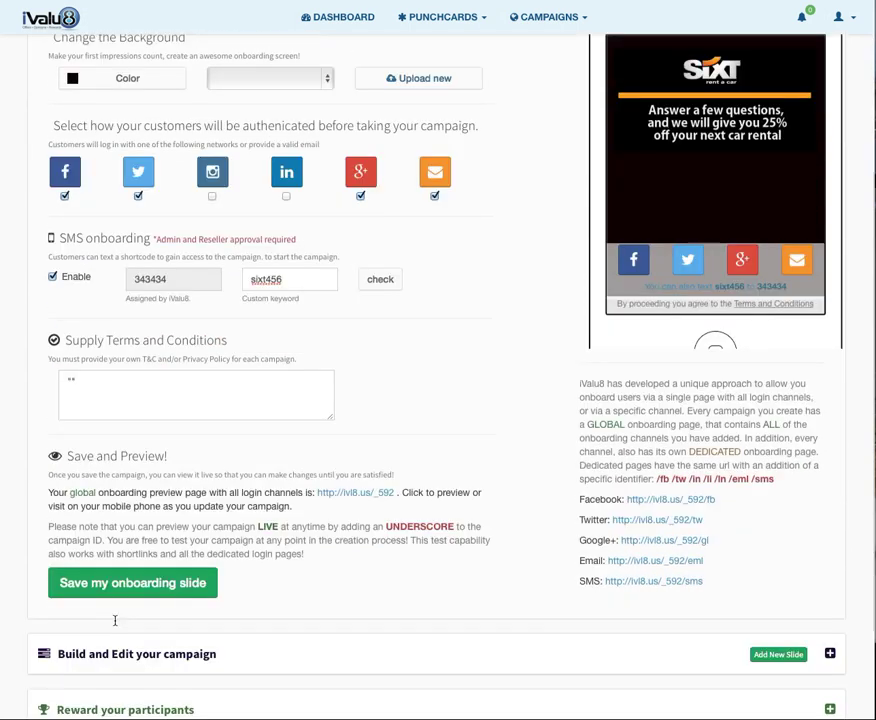
click(117, 582)
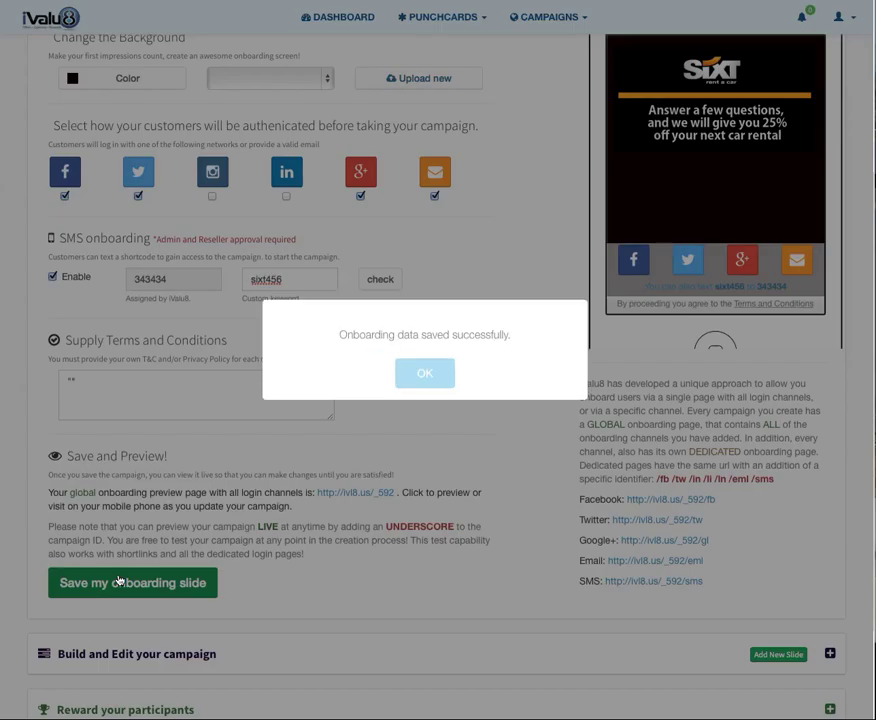
click(406, 384)
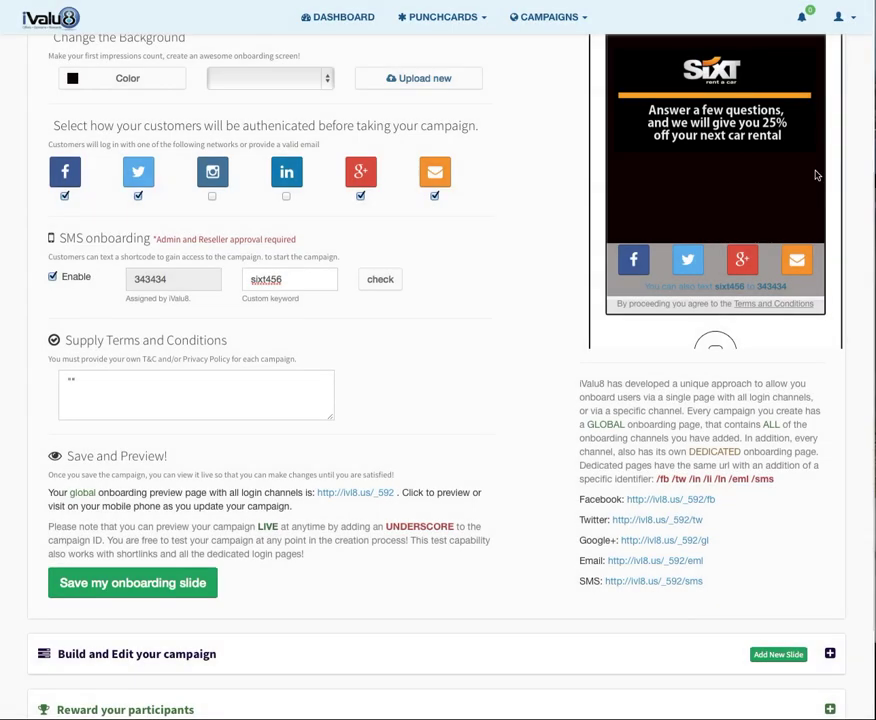
scroll(806, 534, down, 3)
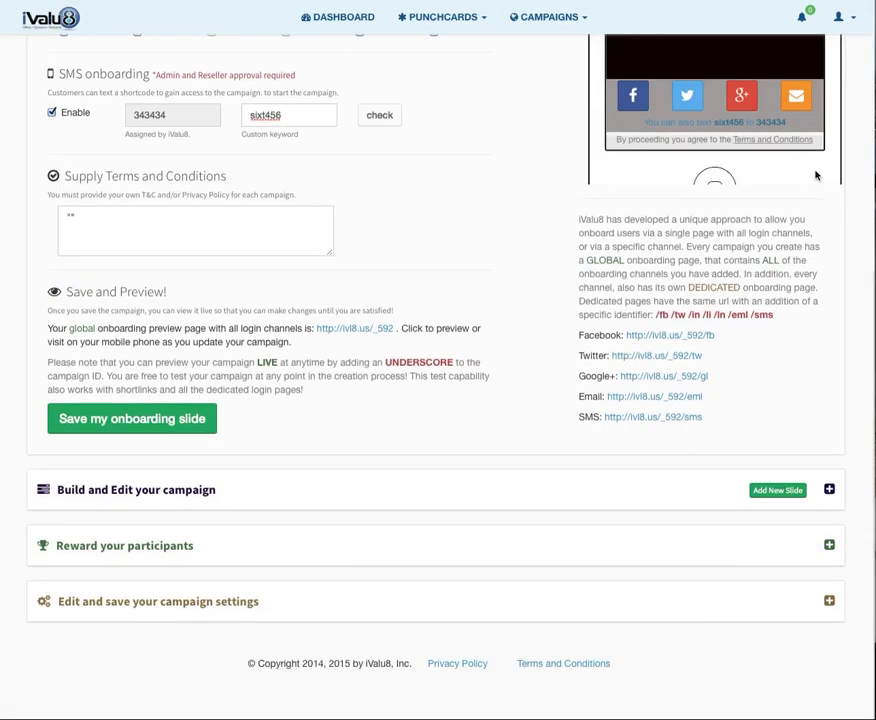
Replace the rating slide's header image with the Sixt image.
click(829, 516)
scroll(686, 518, down, 2)
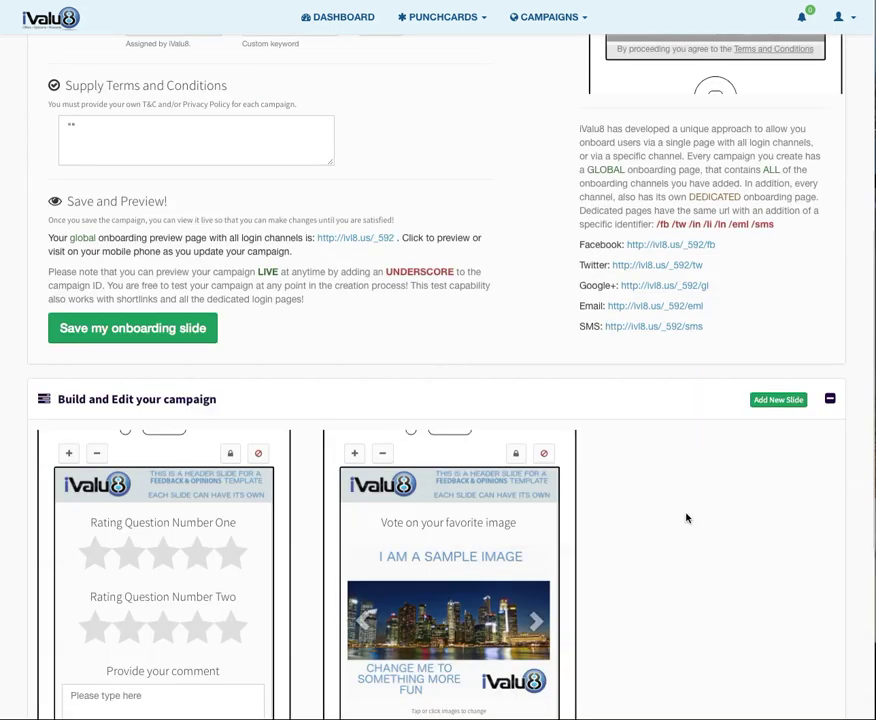
scroll(686, 518, down, 5)
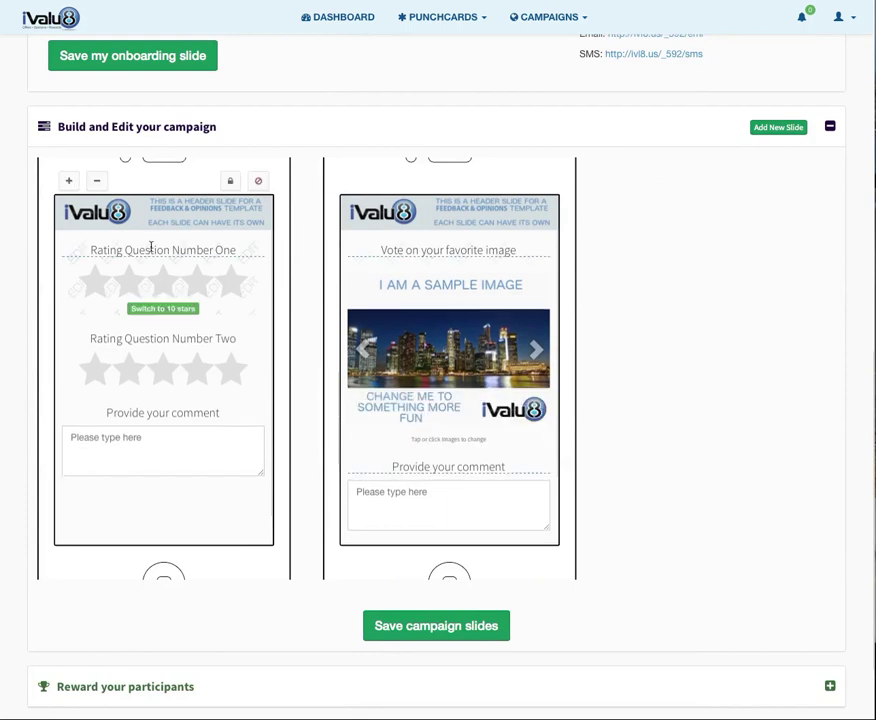
click(158, 216)
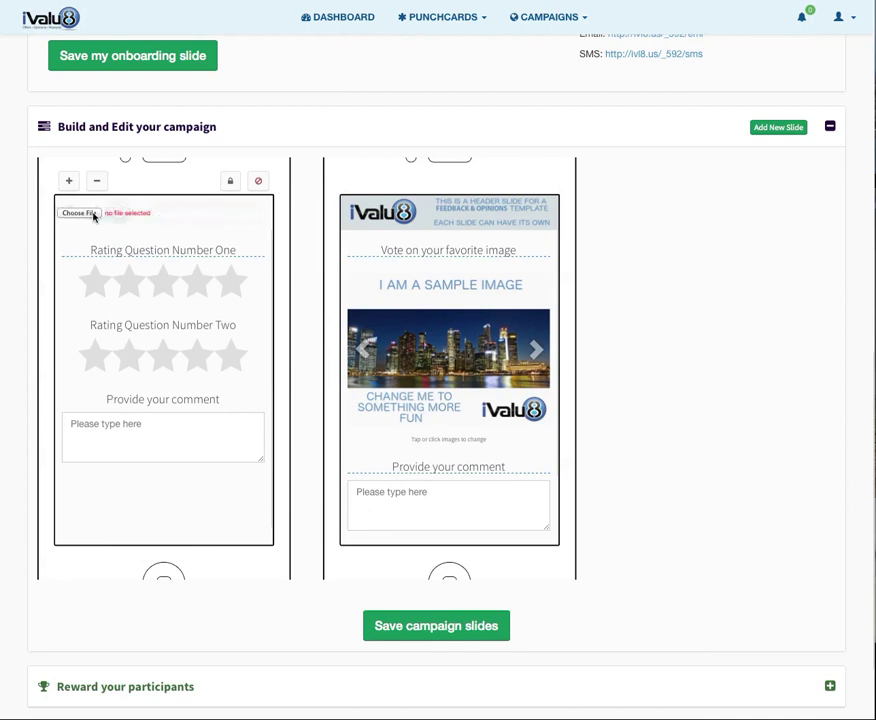
click(80, 213)
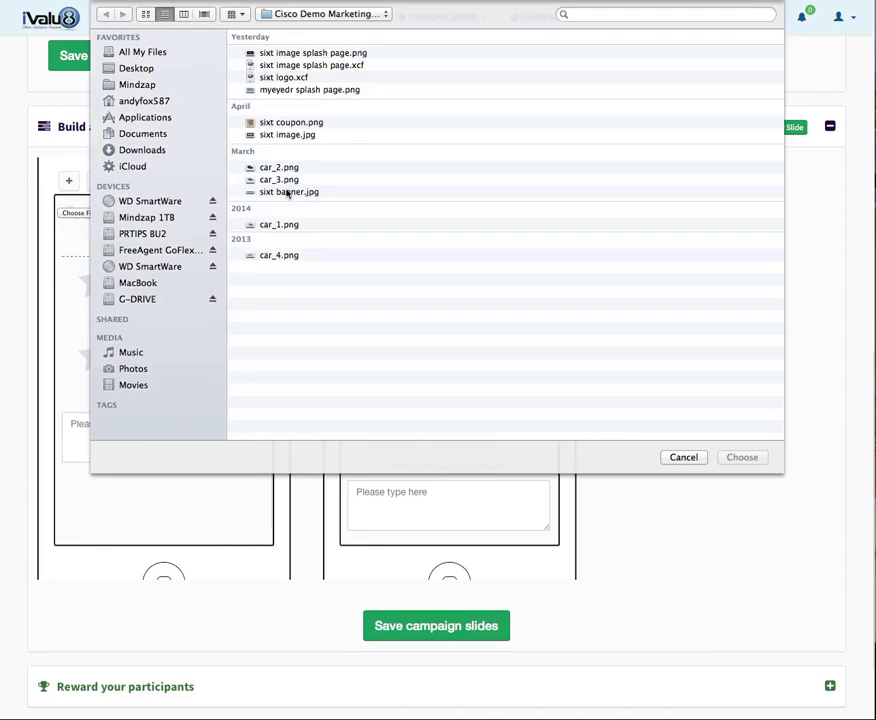
key(Escape)
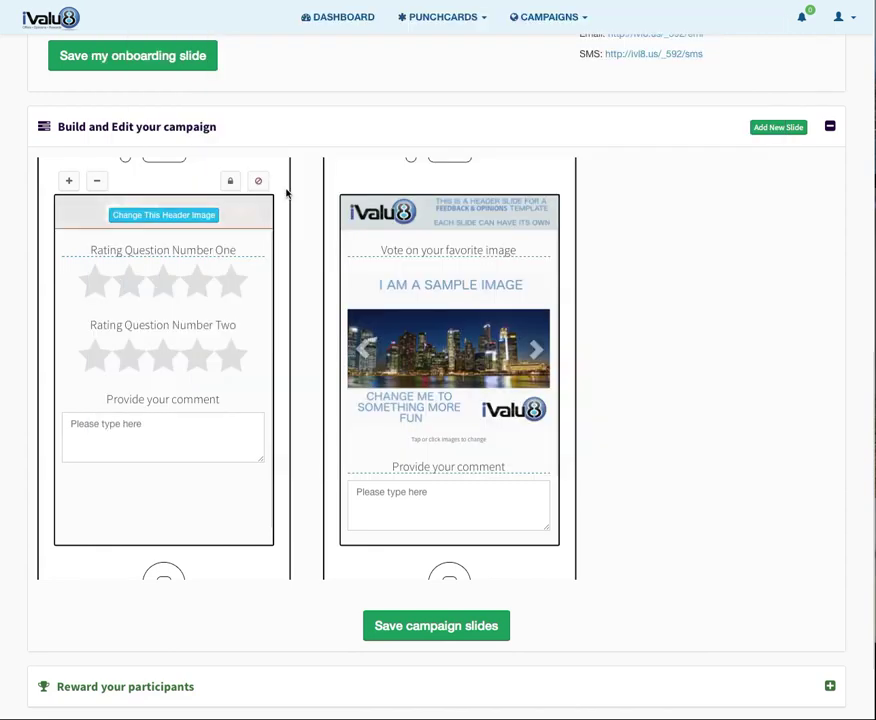
Replace the voting slide's header image with the Sixt image.
click(452, 221)
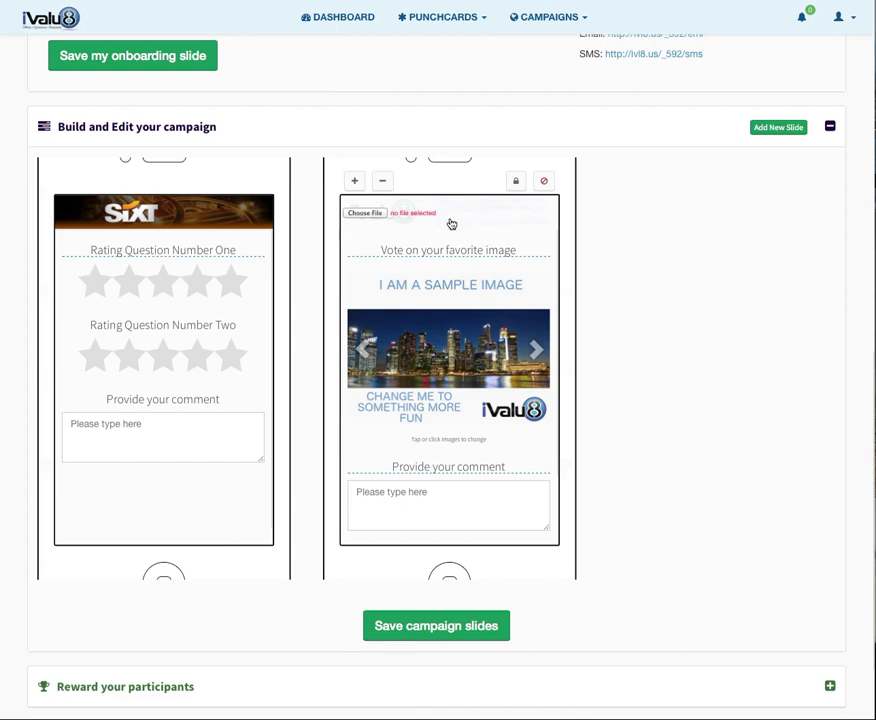
click(376, 217)
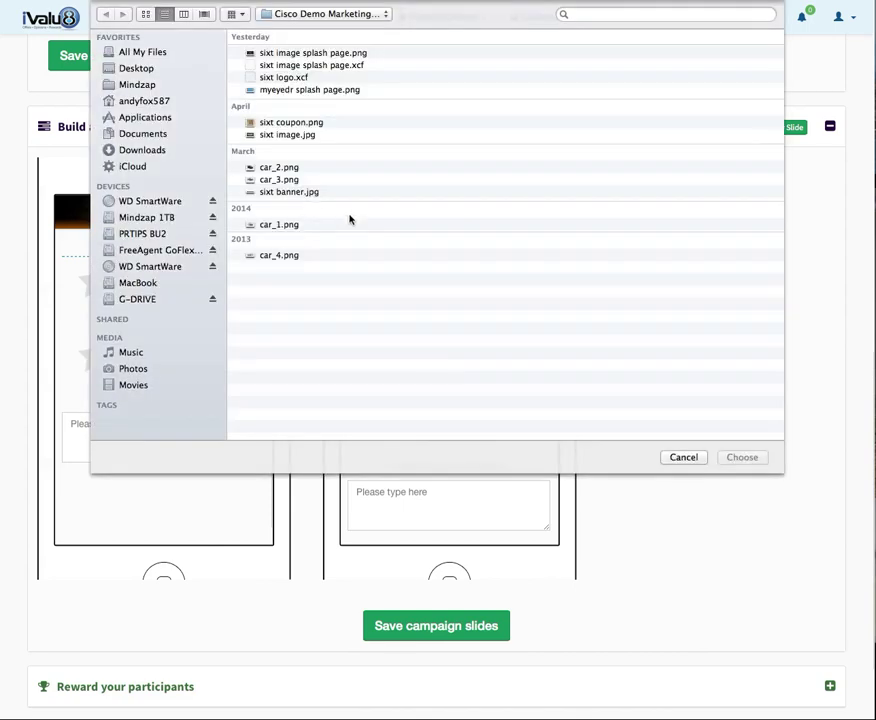
double_click(275, 196)
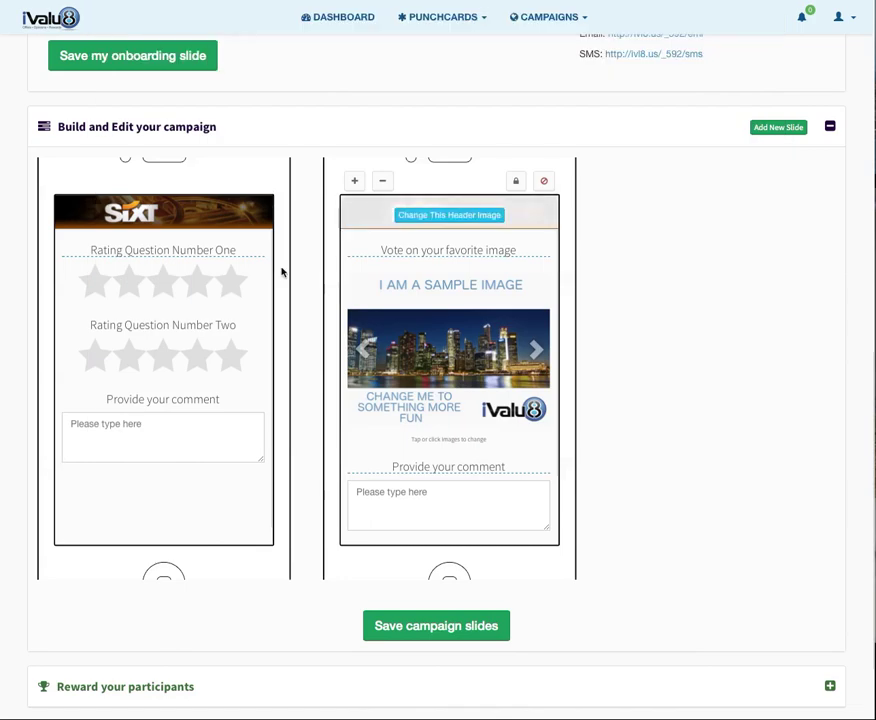
Change the first rating question to 'How would you rate the experience with this car rental?'.
click(156, 250)
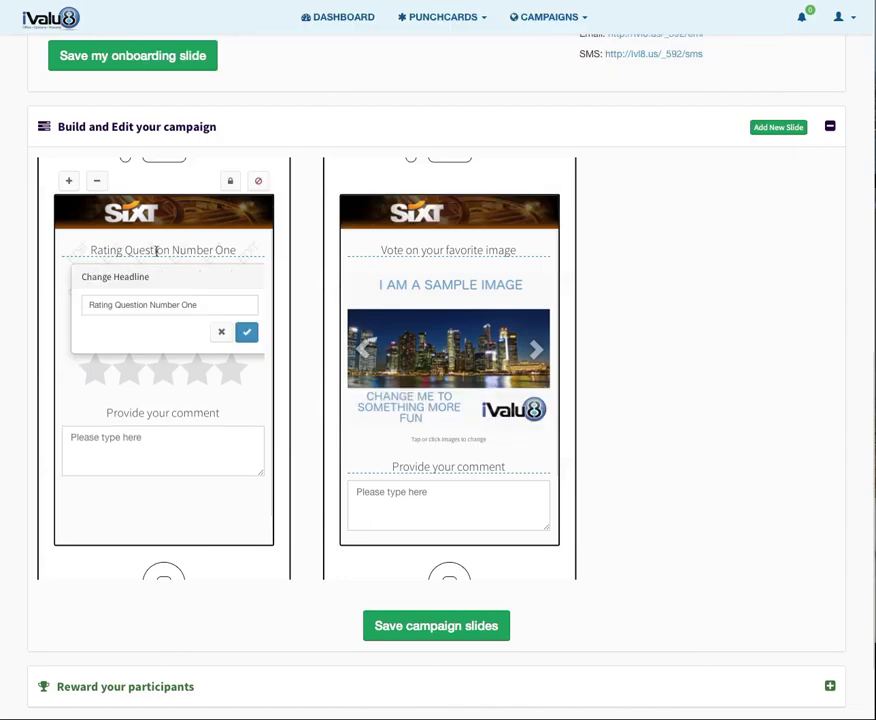
drag(224, 306, 30, 295)
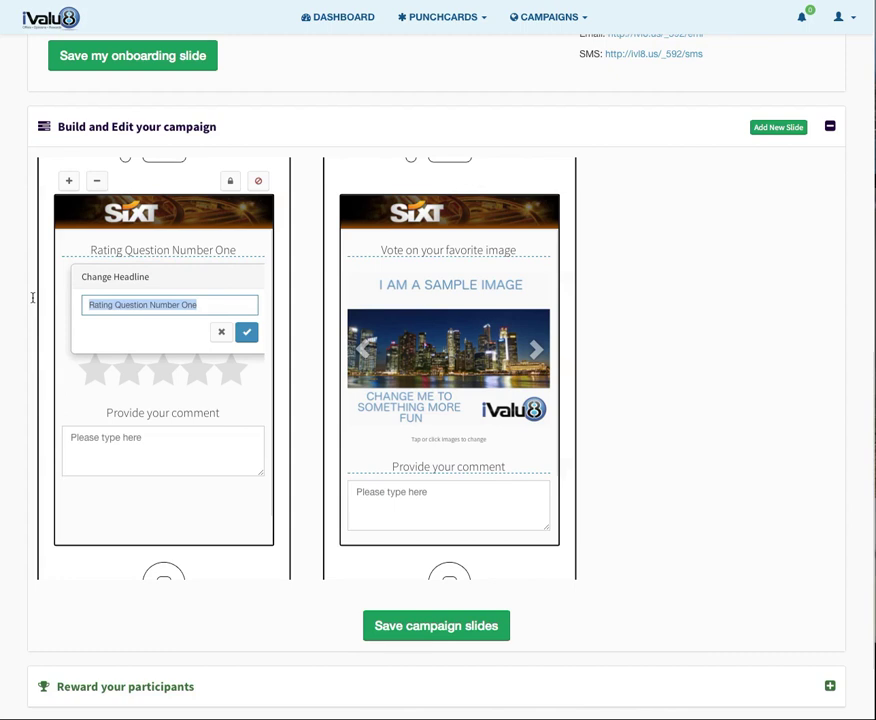
text(How wy)
key(BackSpace)
text(ould you r)
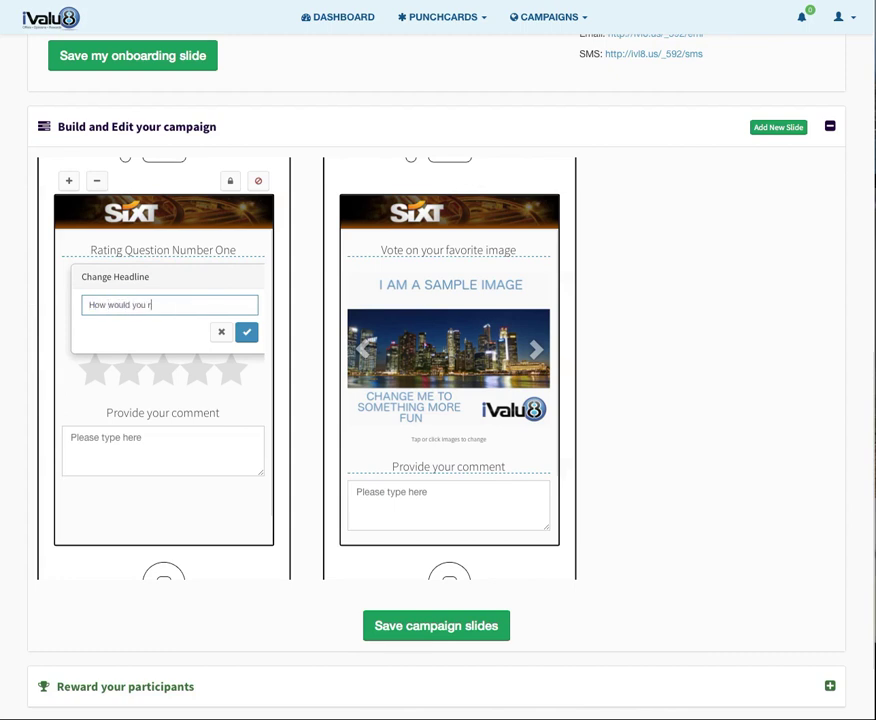
text(ate the experience with this car)
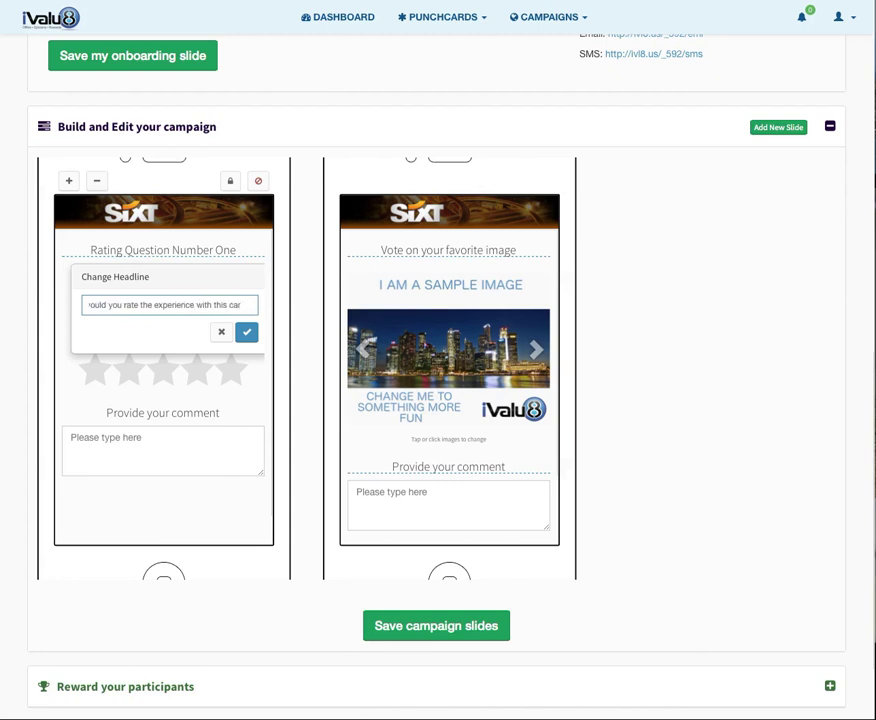
text( rental?)
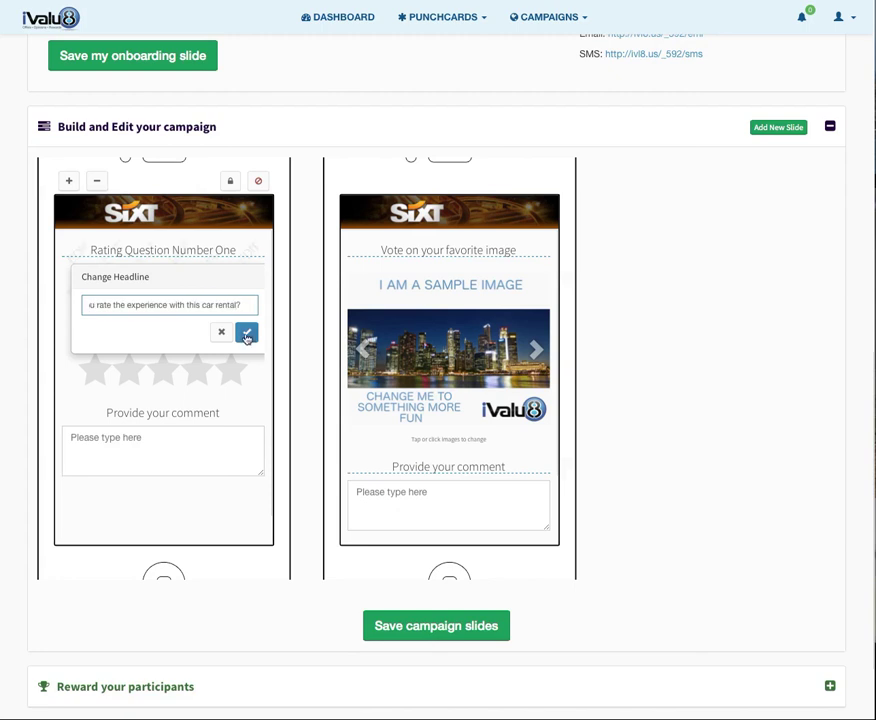
click(246, 334)
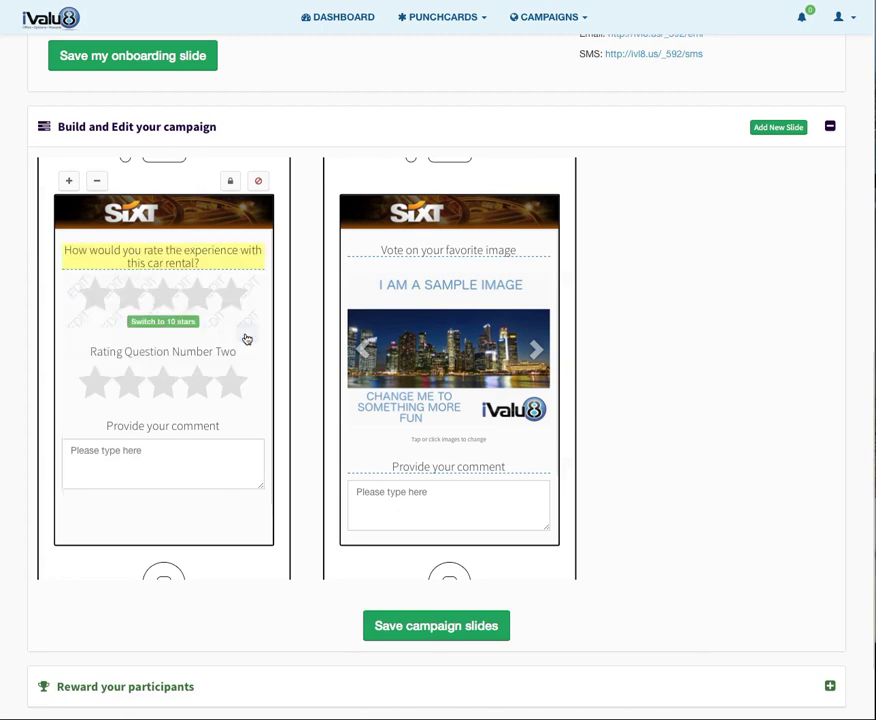
Change the second rating question to 'Based on your experience would you rent from us again'.
click(163, 337)
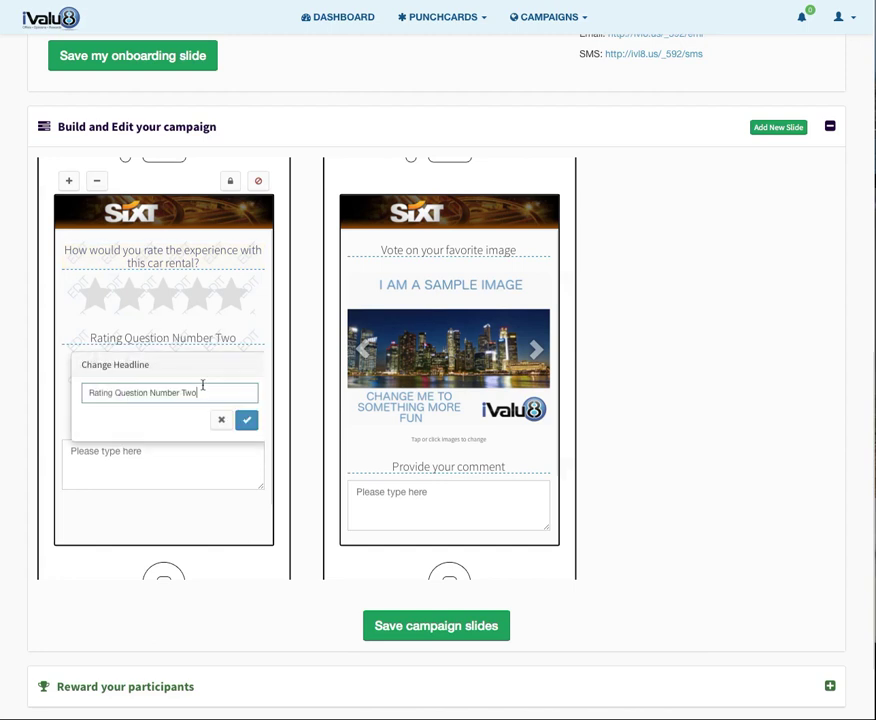
drag(200, 392, 0, 383)
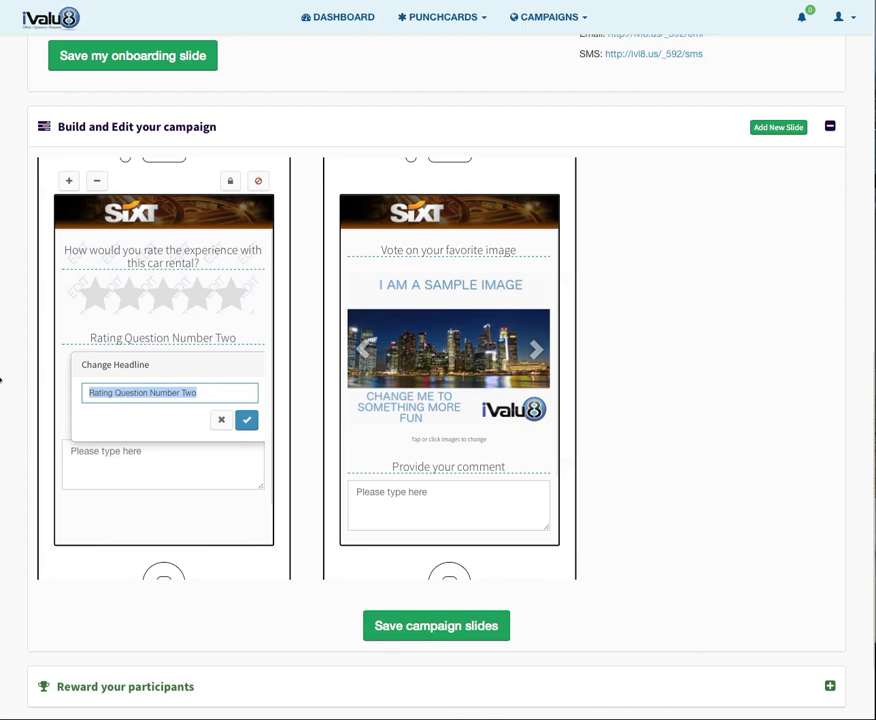
text(Bas)
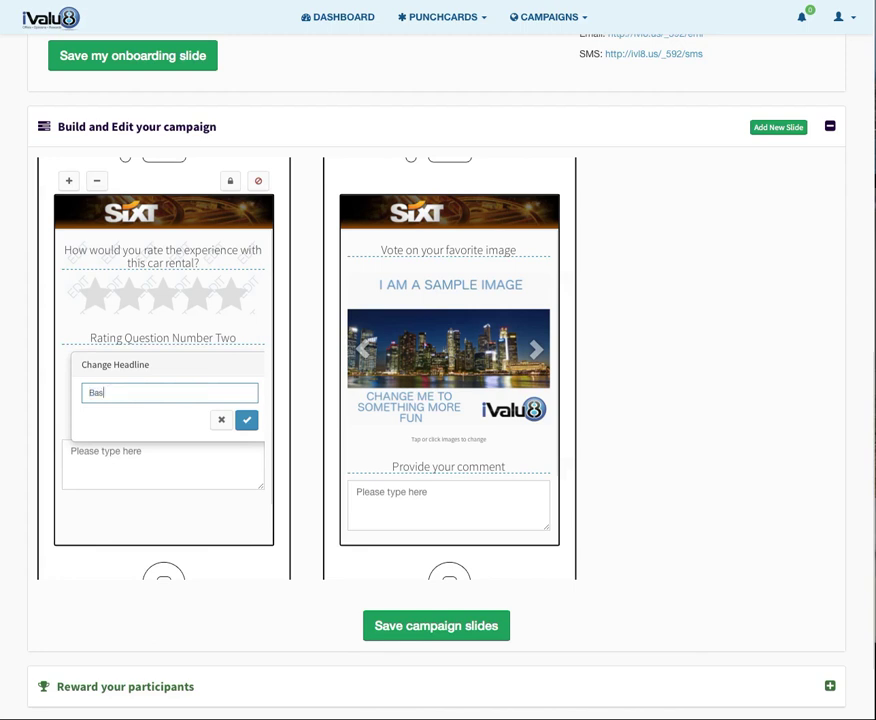
text(ed on your experience would yo)
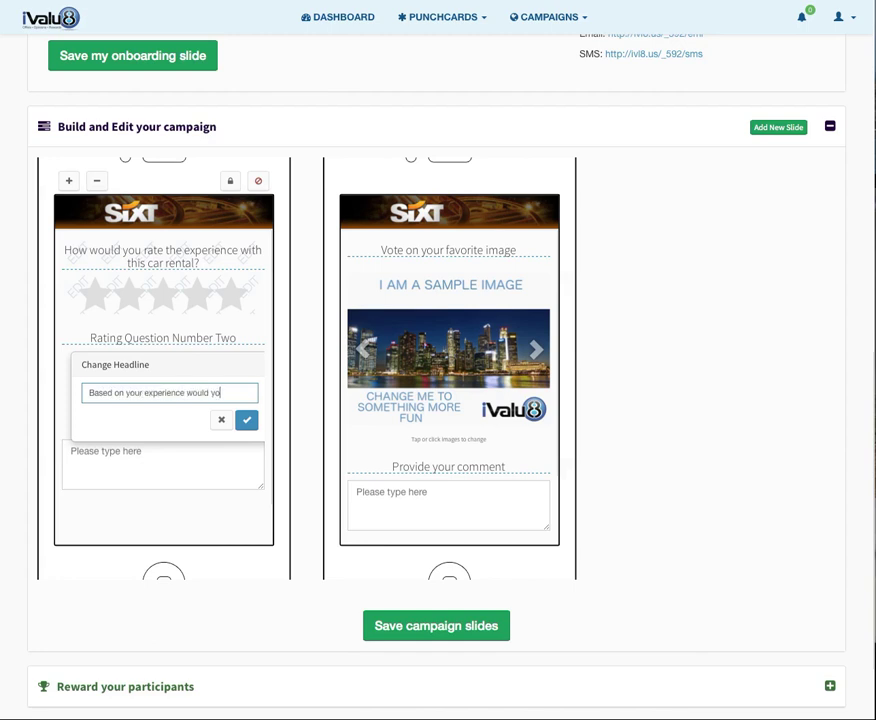
text(u rent from us again?)
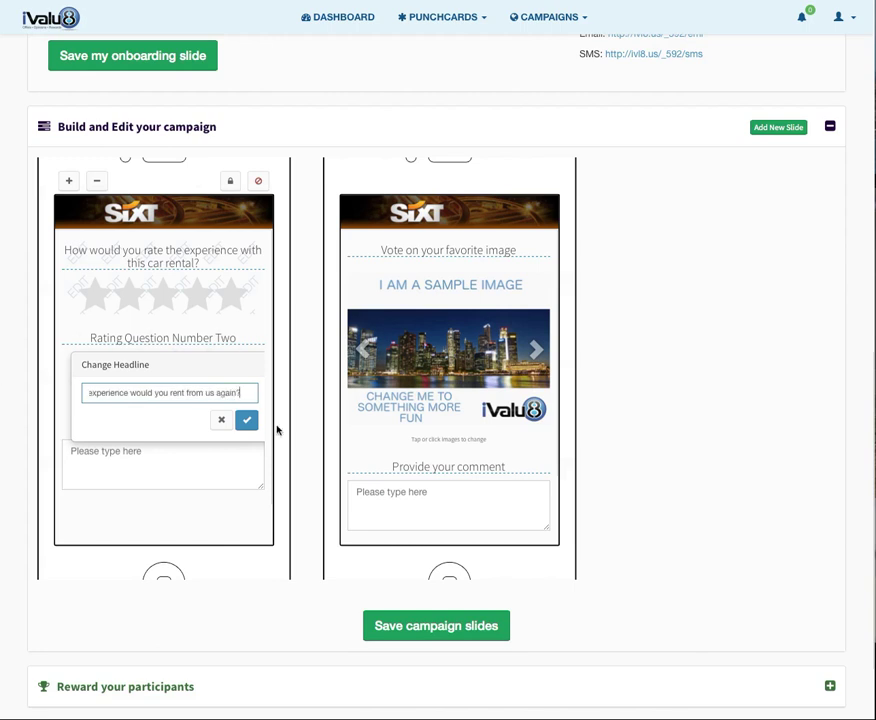
click(249, 426)
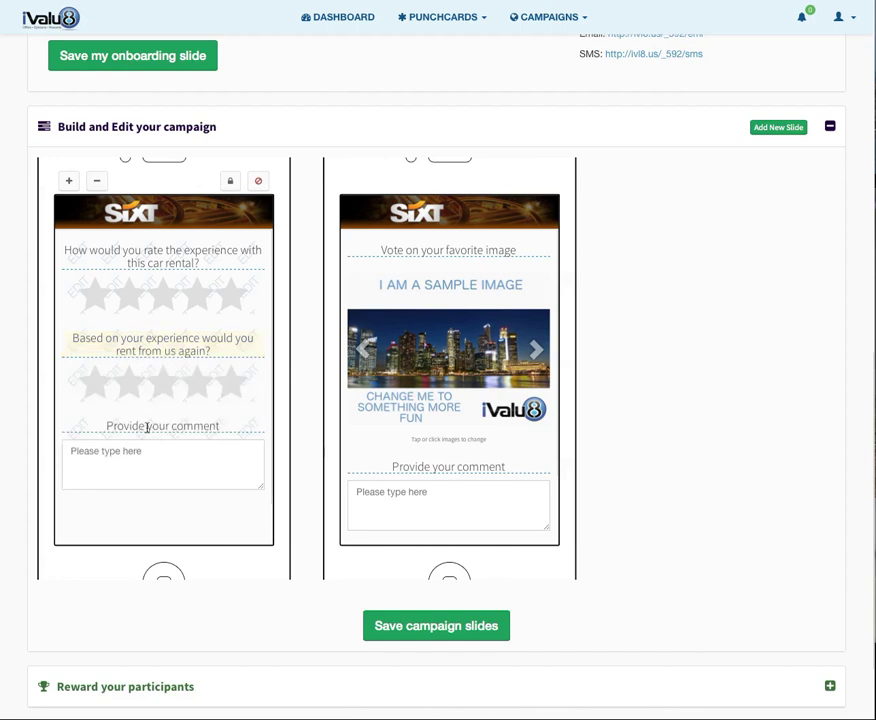
Reword the 'Provide your comment' prompt to 'Please use the following space to provide more details of your experience'.
click(148, 424)
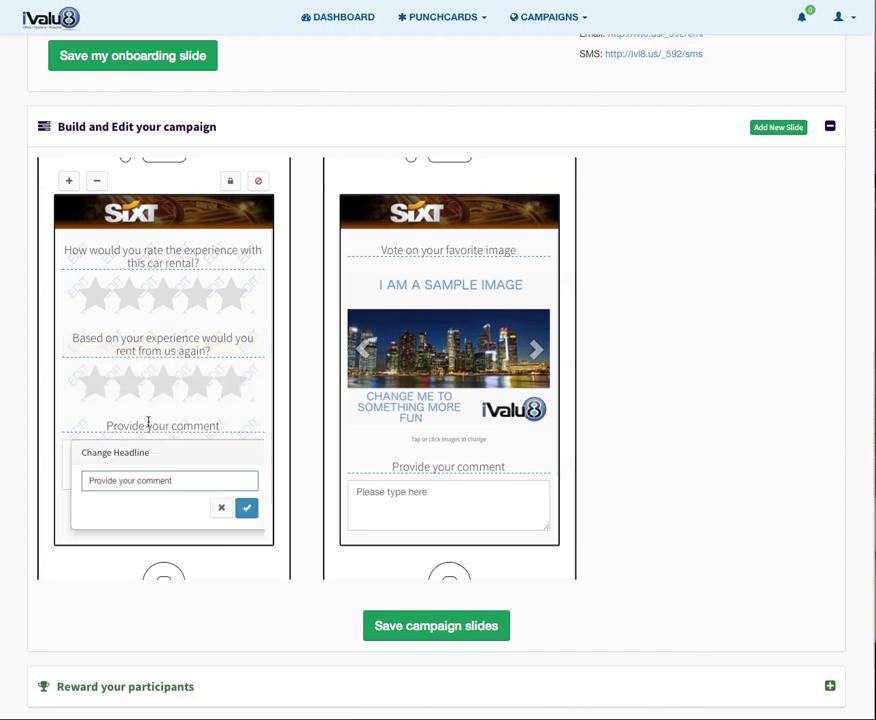
click(179, 480)
drag(179, 480, 77, 481)
text(Please use the following space to)
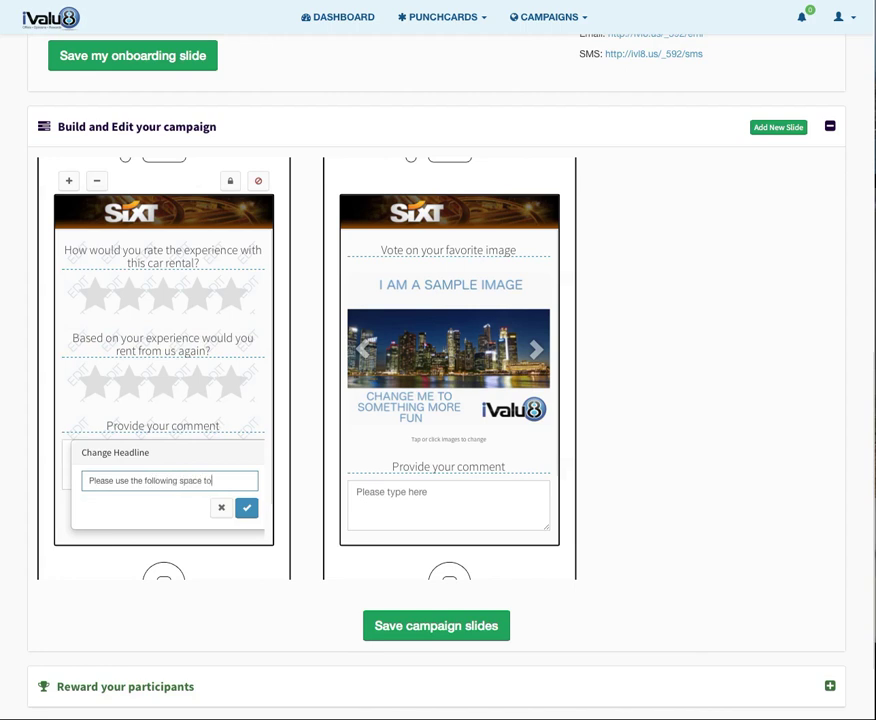
text( provide more)
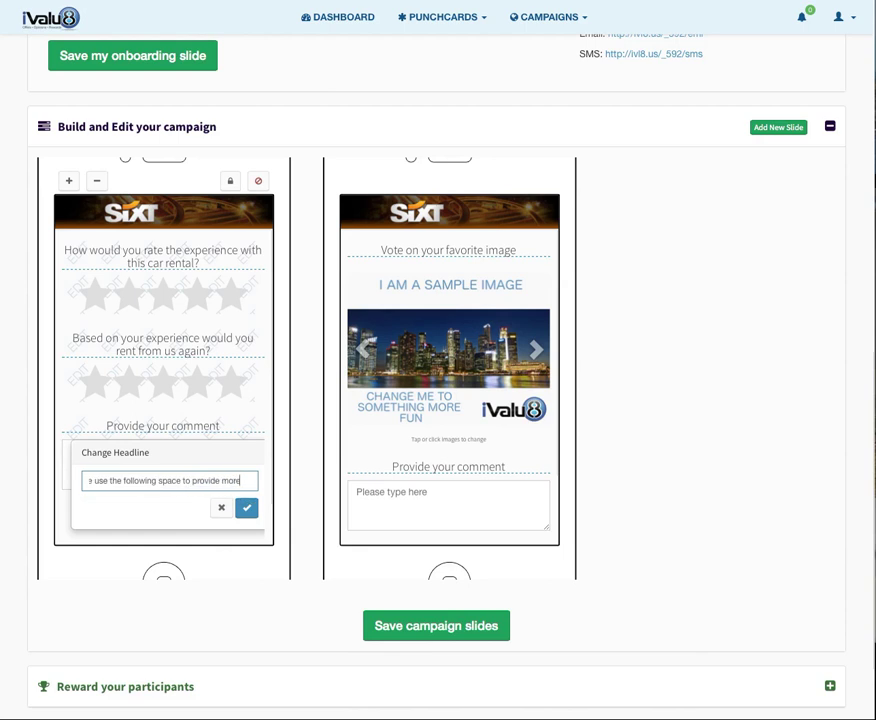
text( details)
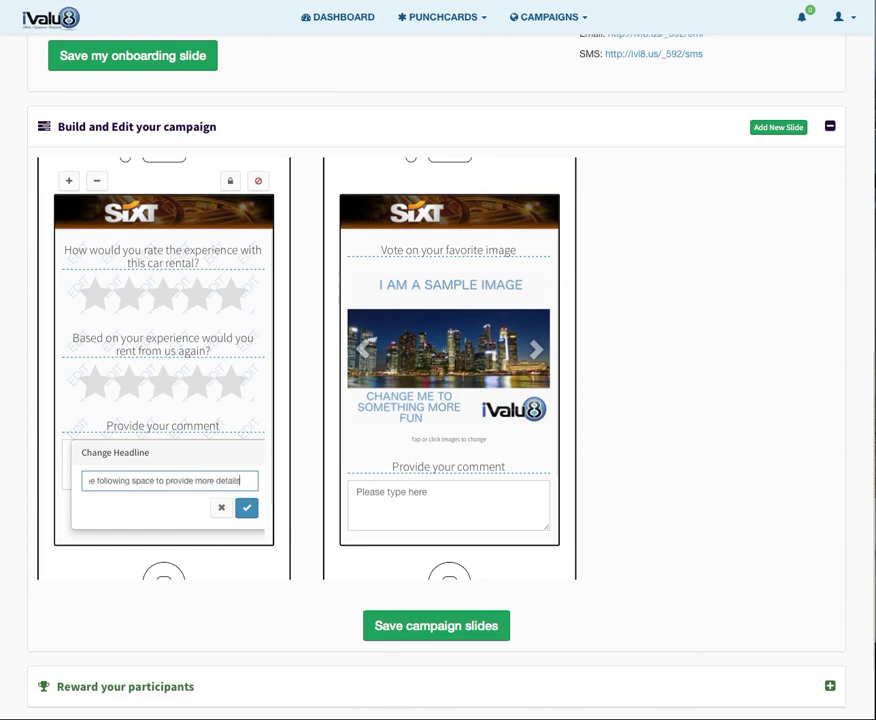
text( cf your)
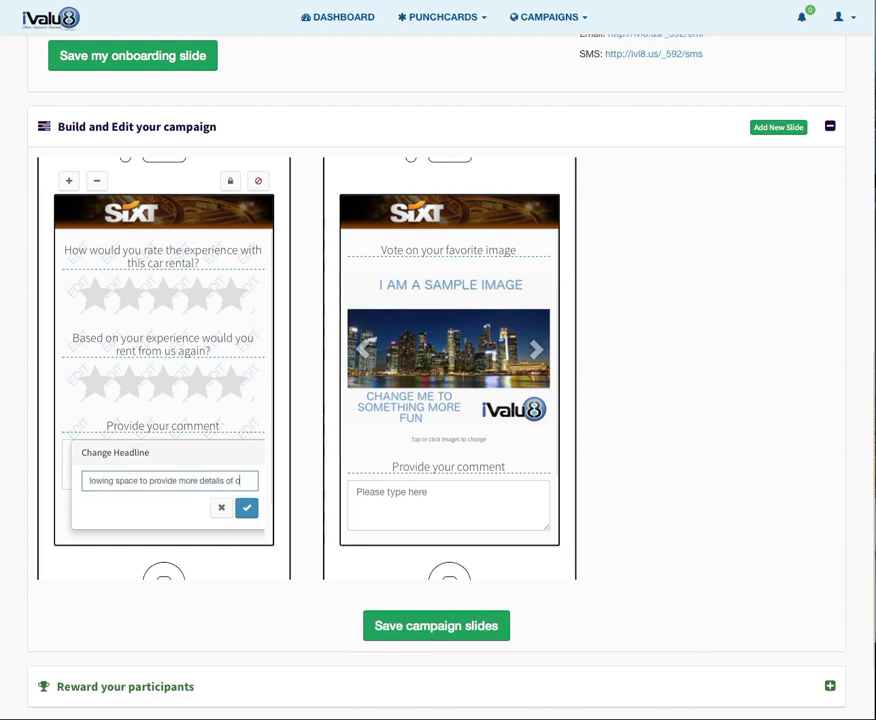
text( ex)
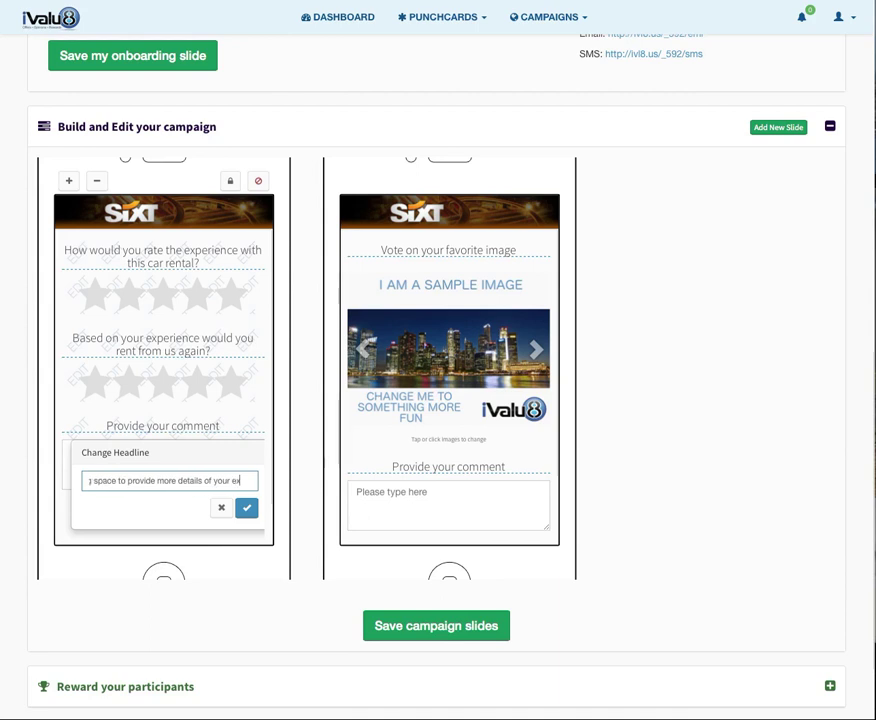
text(perience)
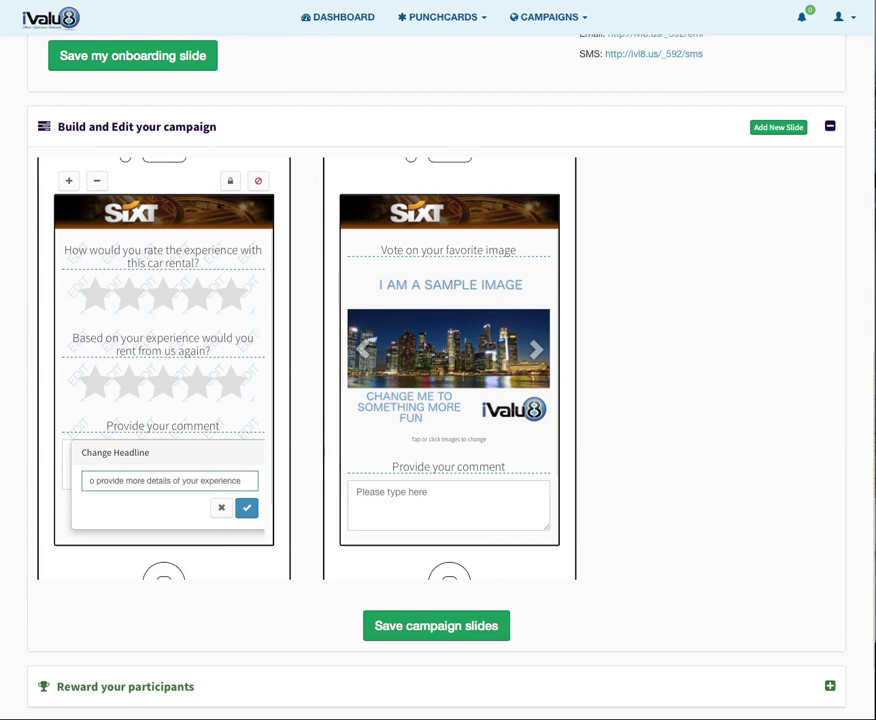
click(248, 507)
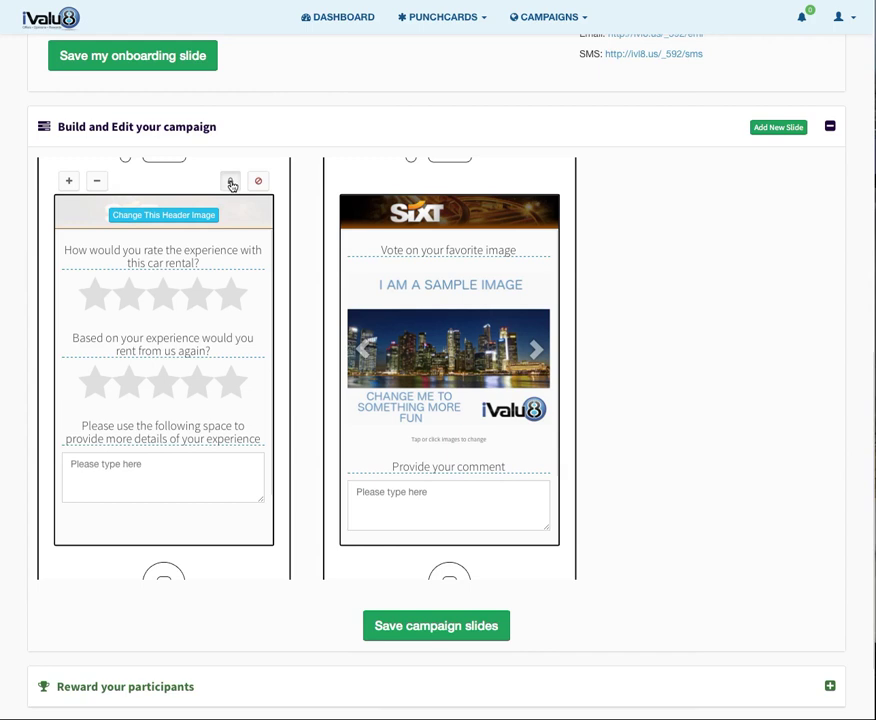
Make the comment question optional in the rating slide's required-questions settings.
click(231, 183)
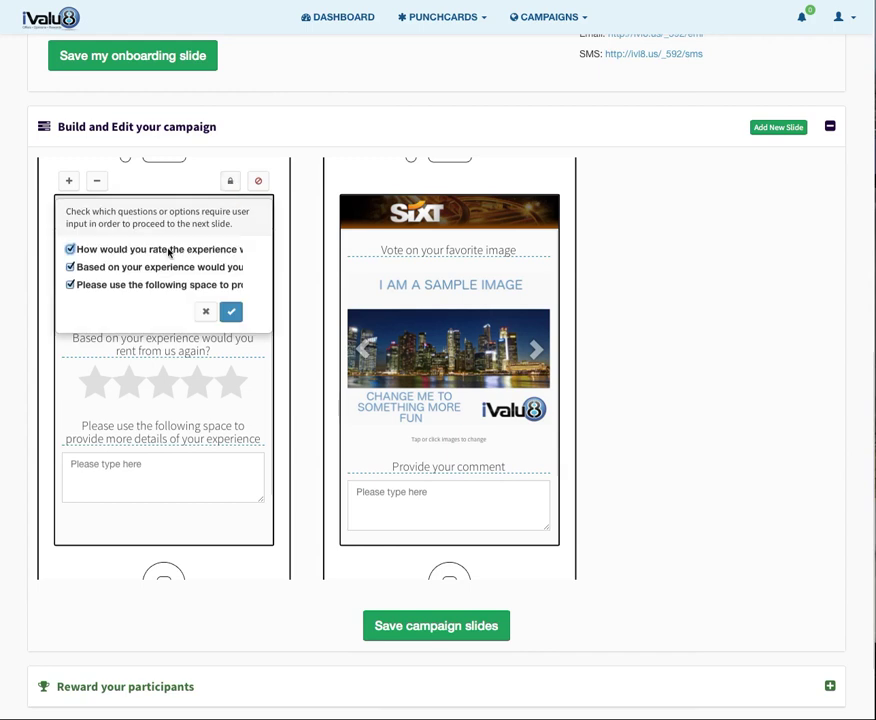
click(70, 285)
click(231, 315)
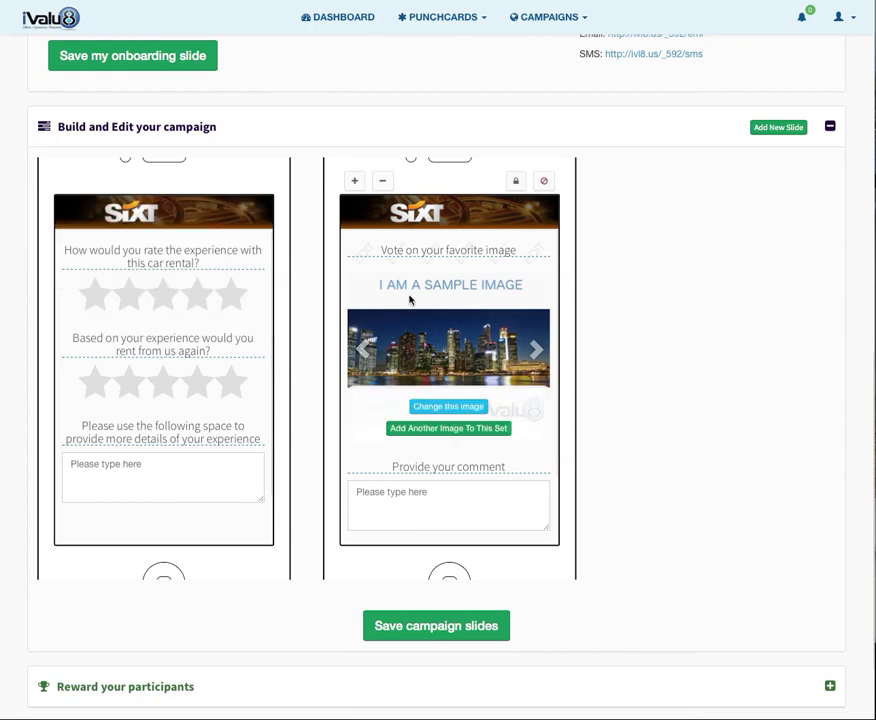
Replace the voting slide's headline text with 'Vote on the care you are interested in renting next time'.
click(426, 250)
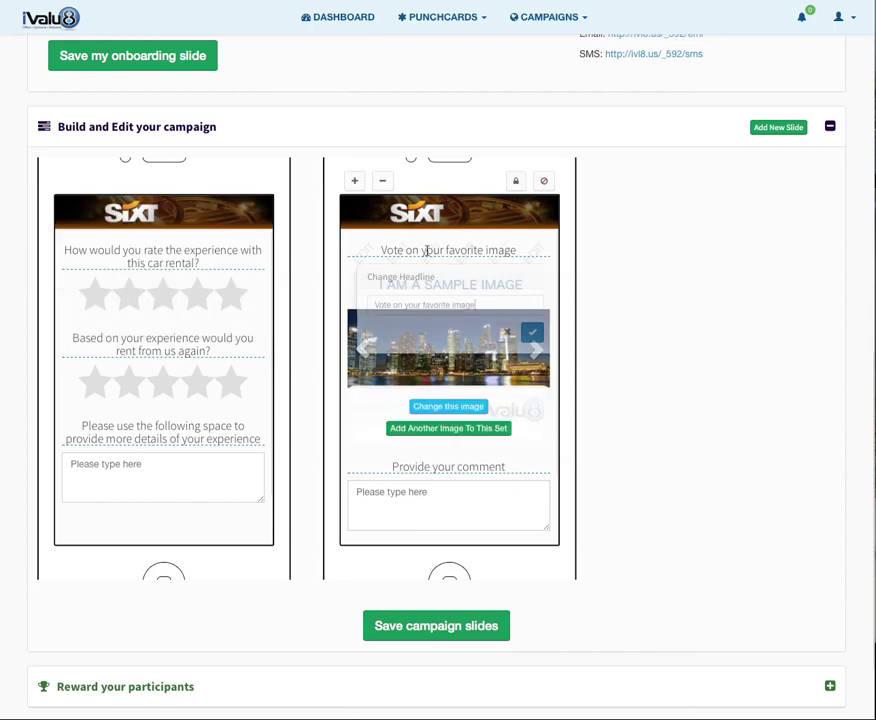
drag(478, 303, 327, 303)
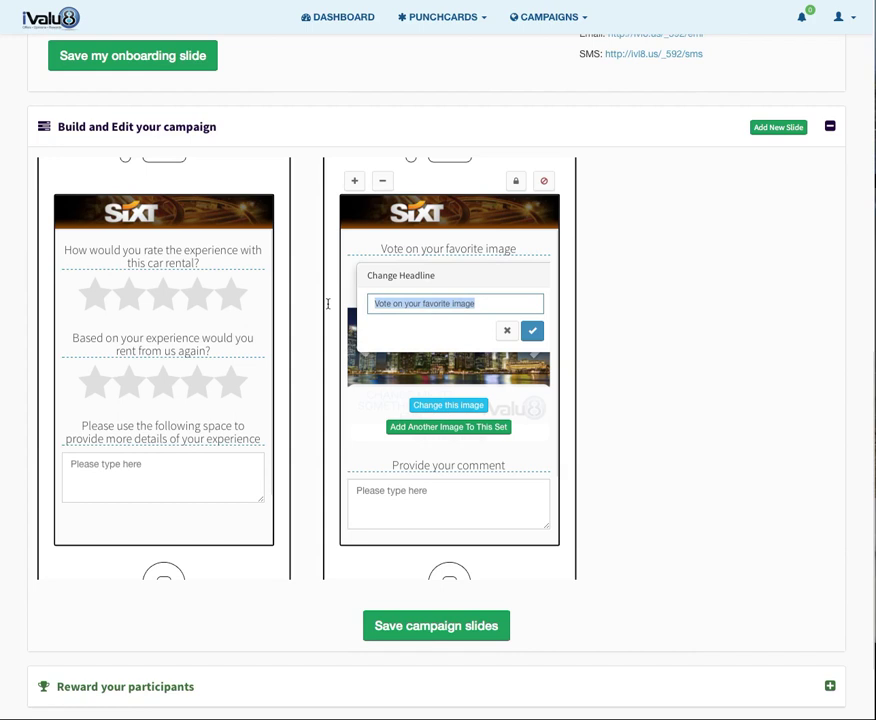
text(Vote on the c)
text(are you are interes)
text(ted in re)
text(nting next time)
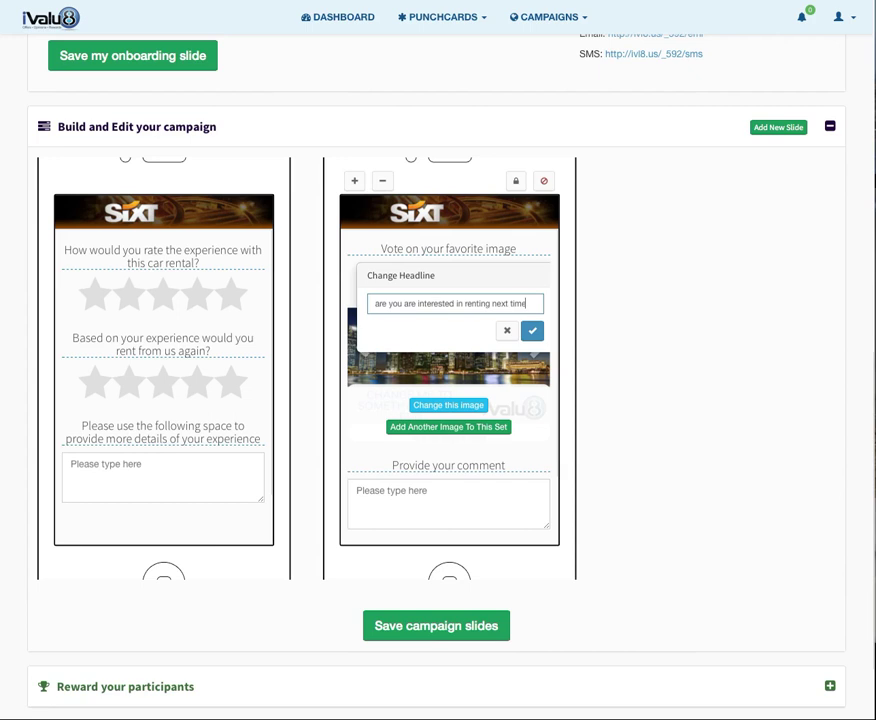
scroll(365, 208, up, 1)
click(532, 387)
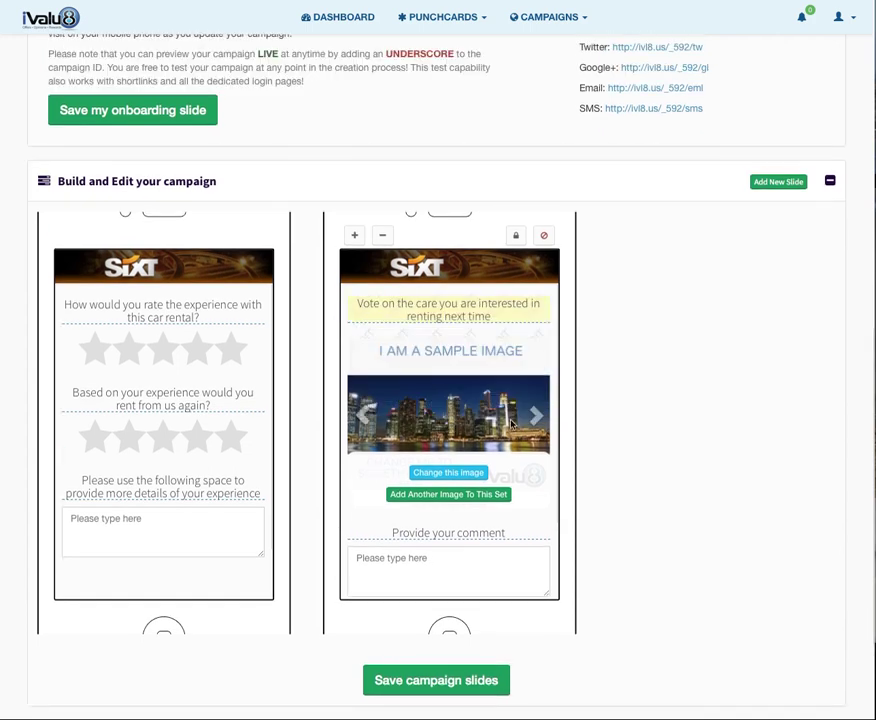
click(452, 479)
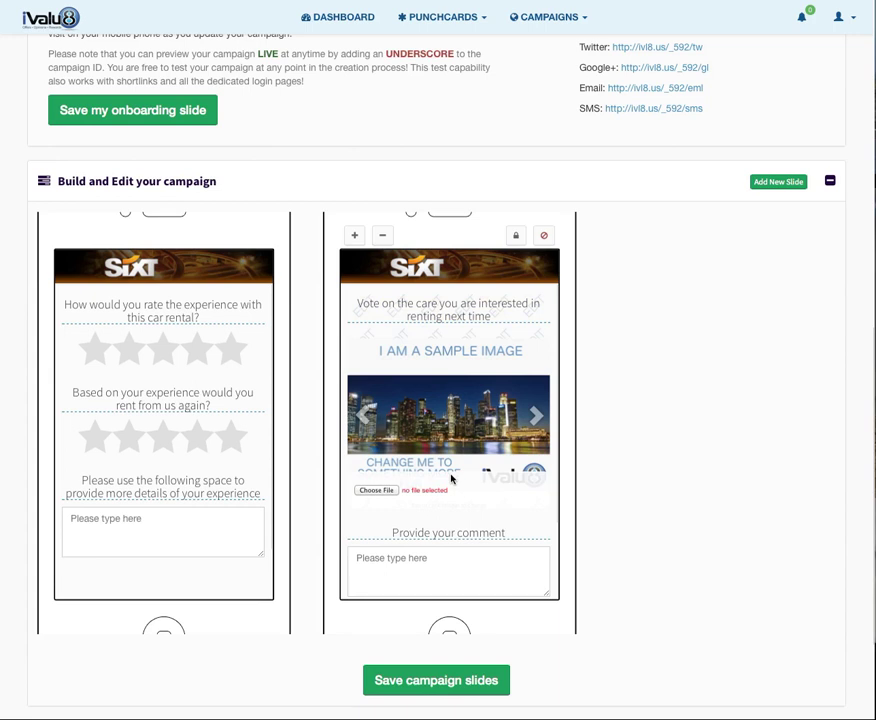
Replace the first carousel sample image with car_1.png.
click(451, 479)
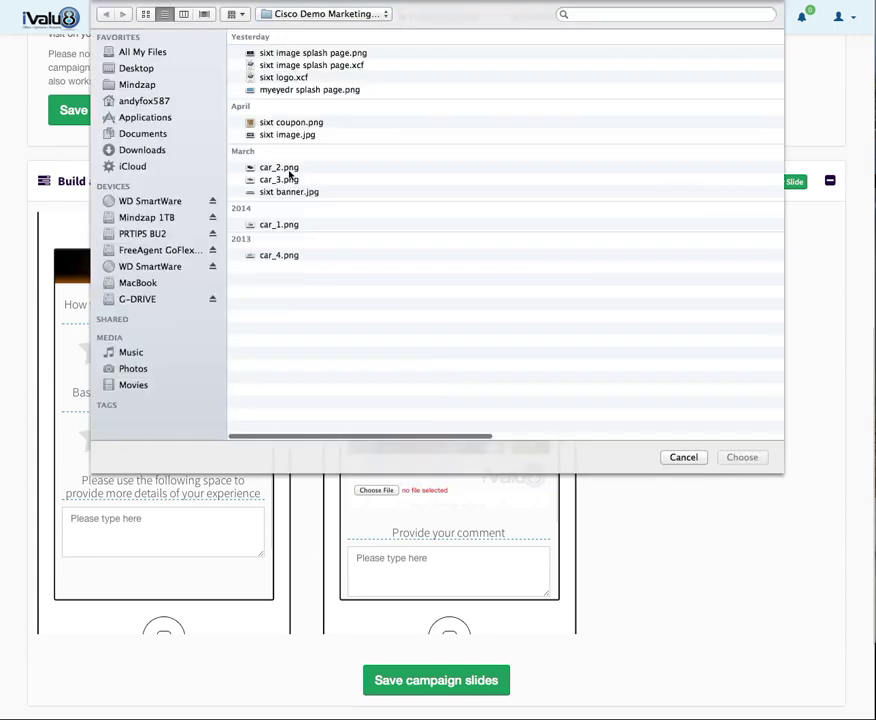
click(284, 226)
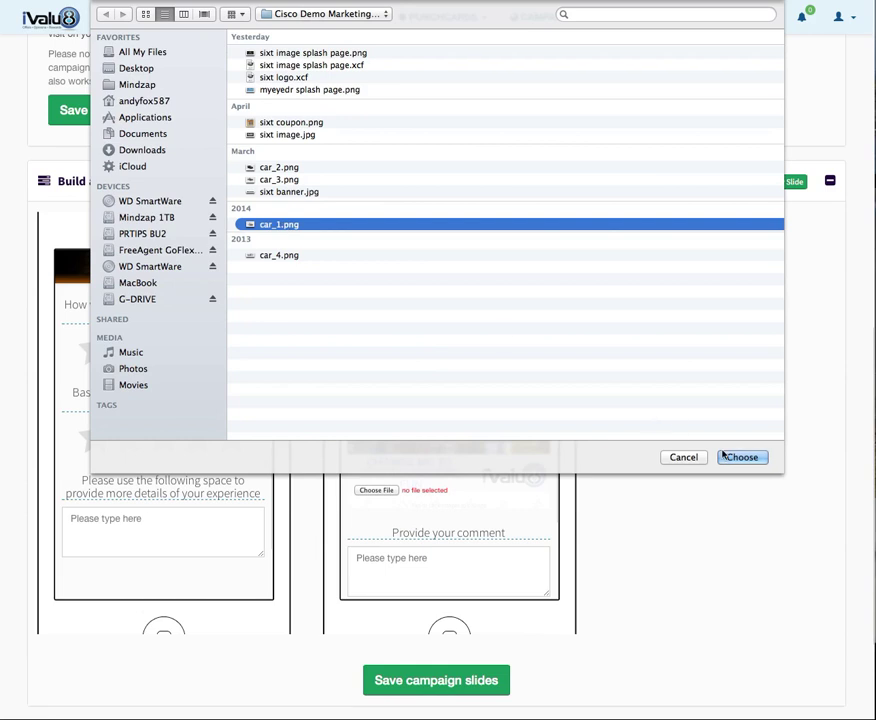
click(743, 460)
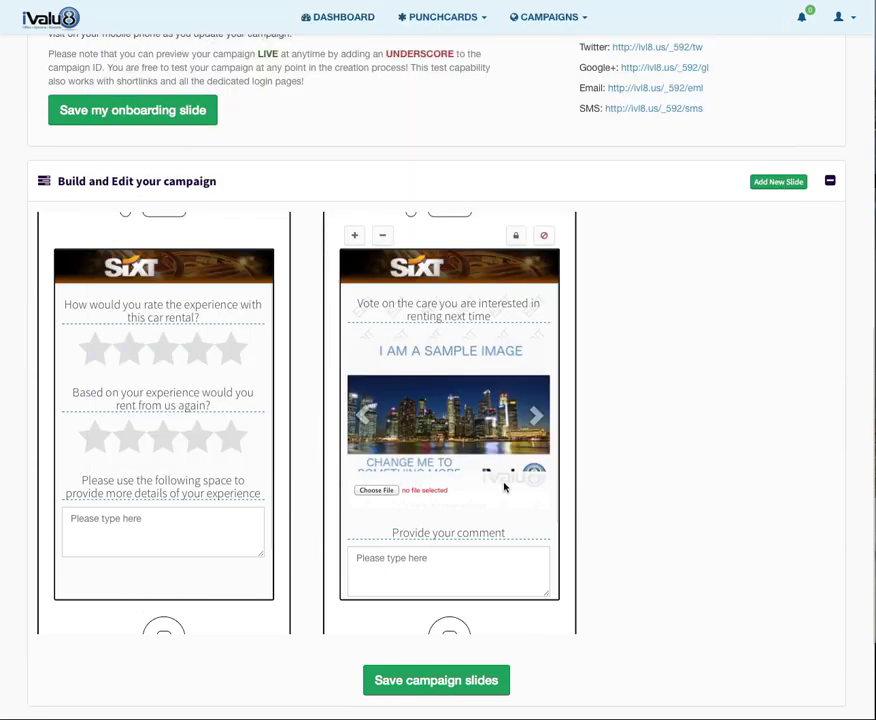
click(455, 500)
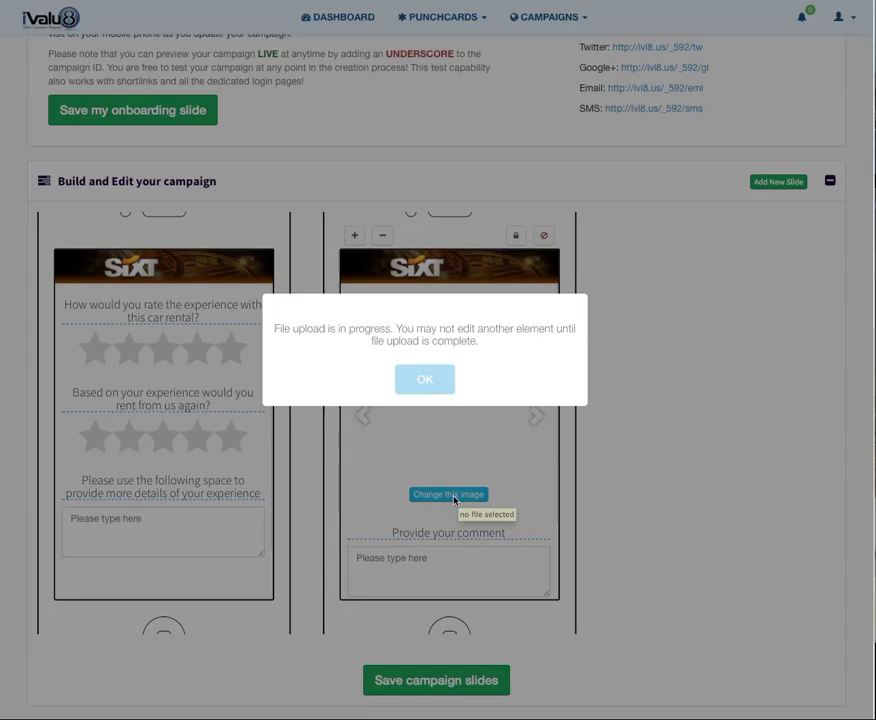
click(426, 378)
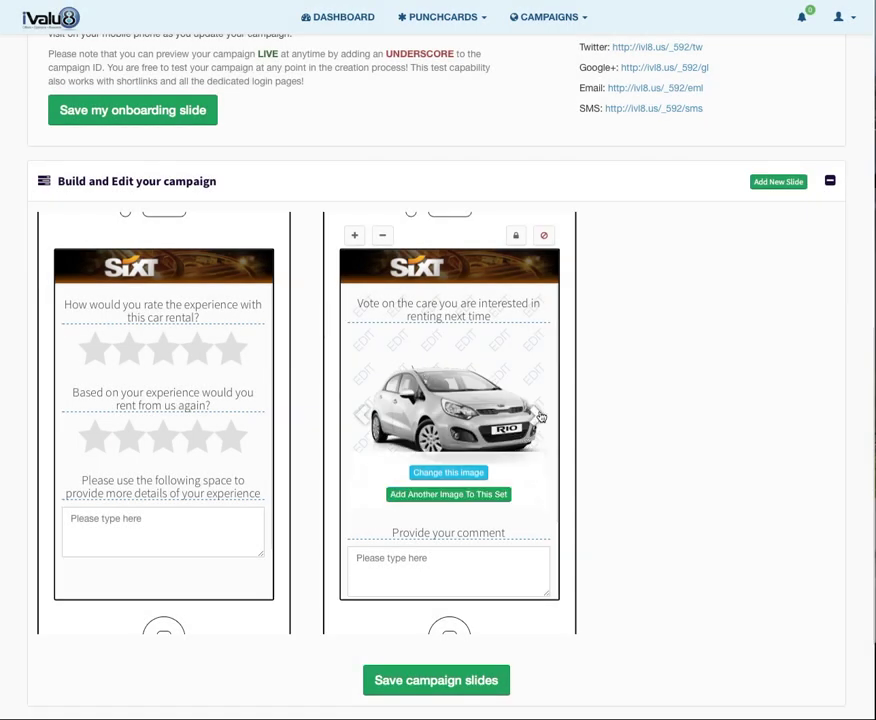
click(541, 416)
Replace the butterfly sample image with car_2.png and add car_3.png to the set.
click(466, 497)
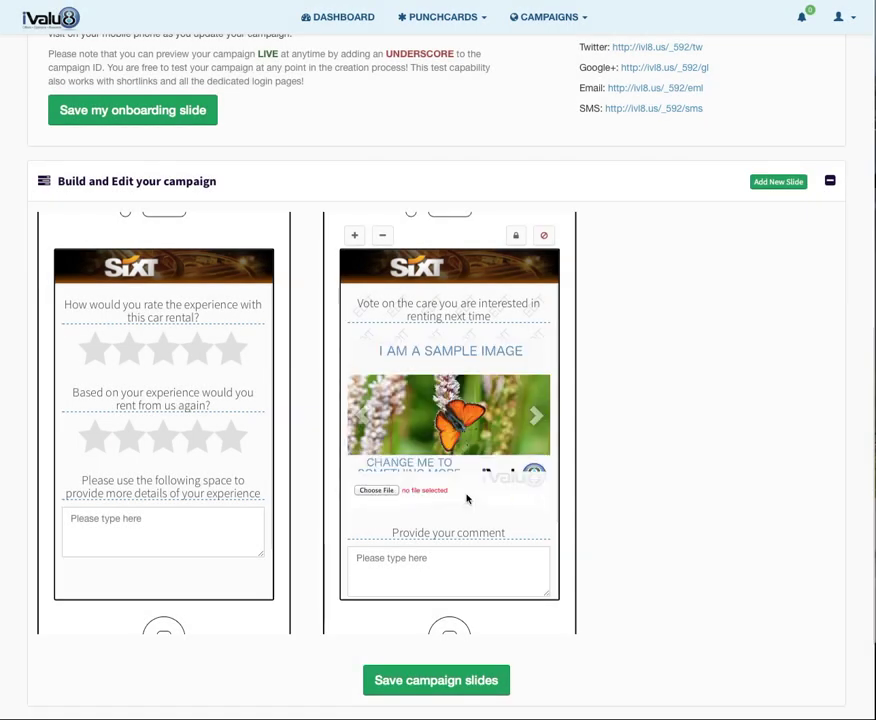
click(378, 491)
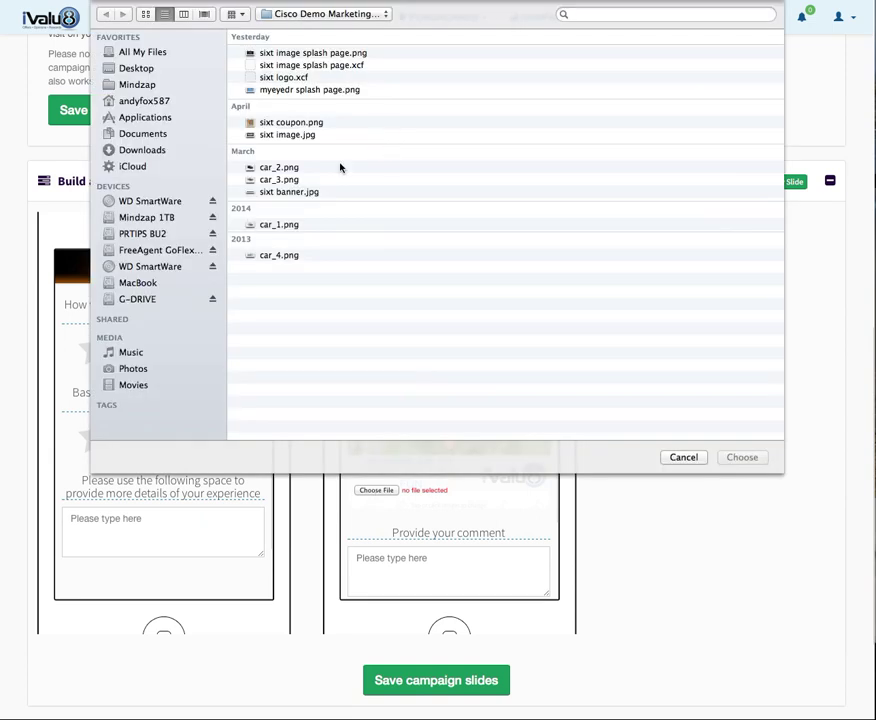
click(286, 169)
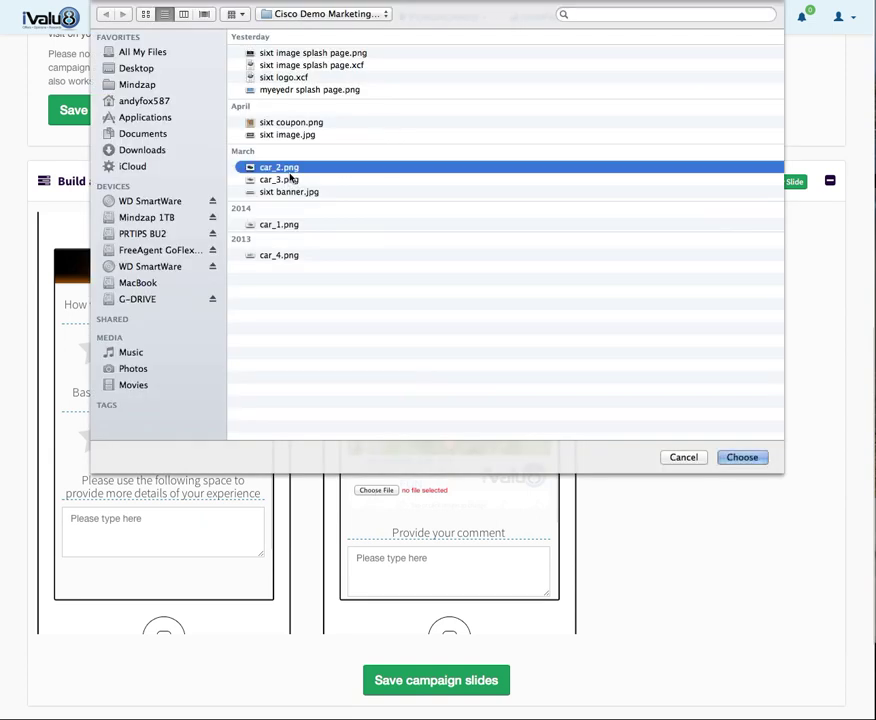
click(742, 457)
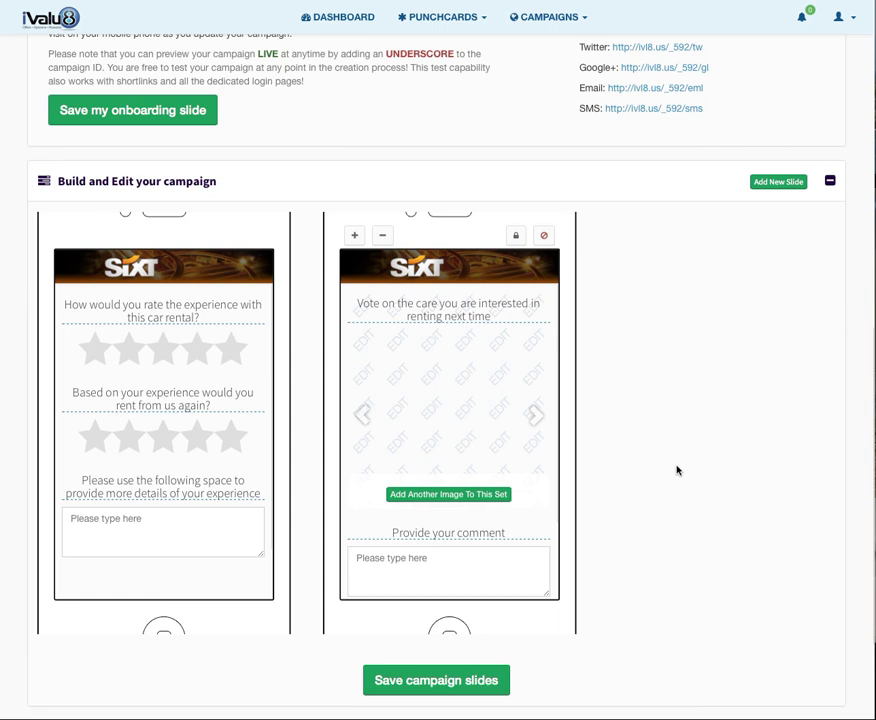
click(464, 496)
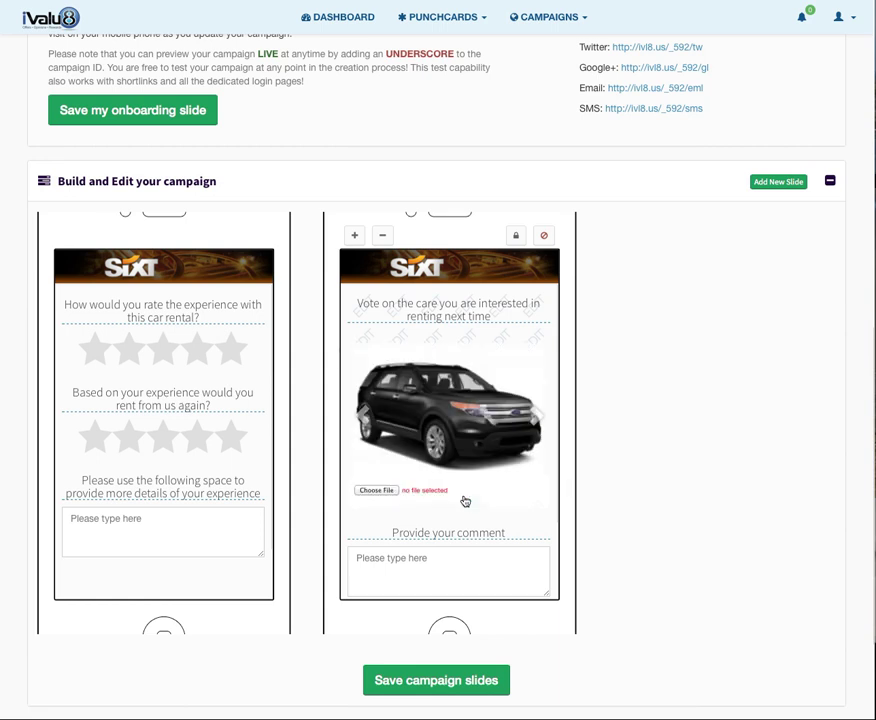
click(432, 334)
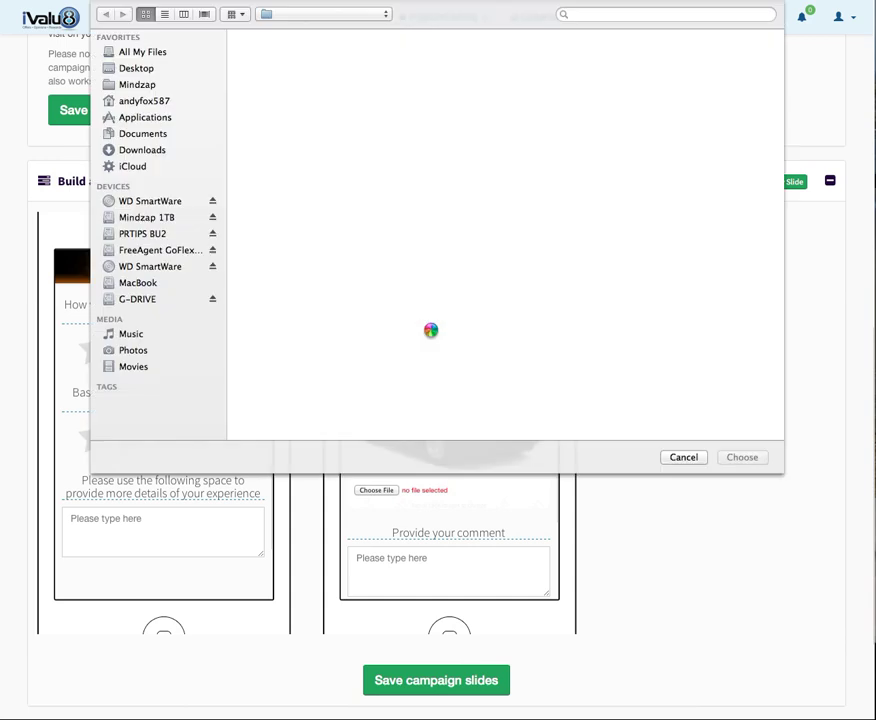
click(742, 457)
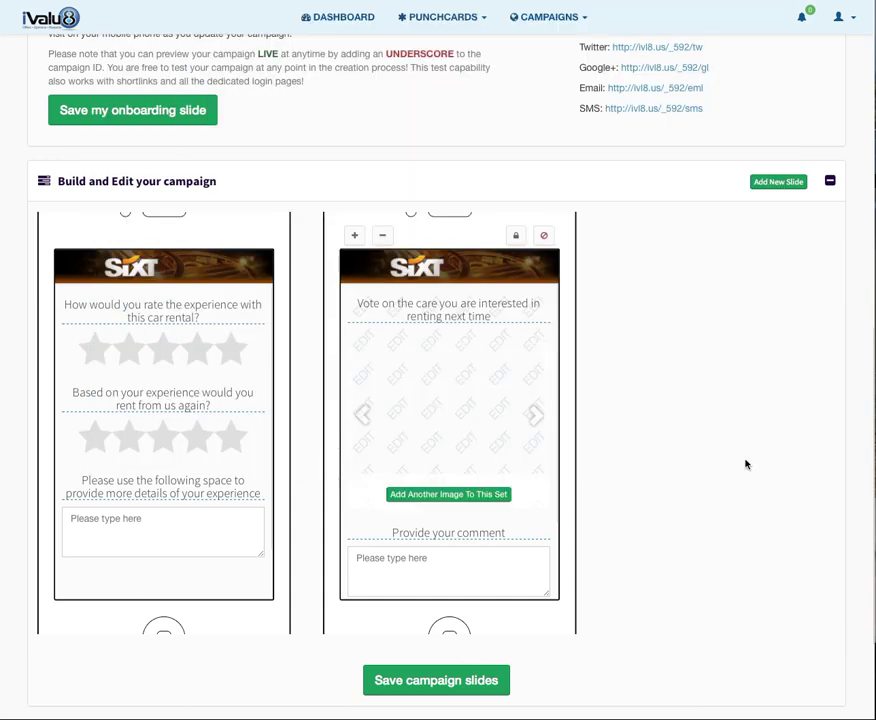
Change the comment prompt to 'Tell us why you chose this car'.
click(448, 531)
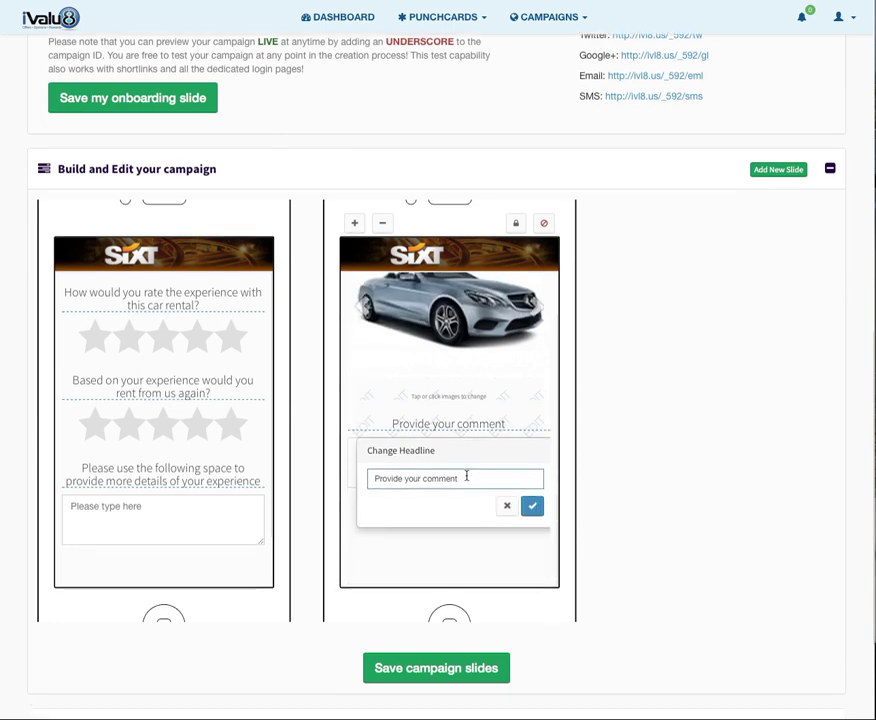
drag(467, 473, 324, 467)
text(TEl)
key(BackSpace)
text(ell us why you chose this car)
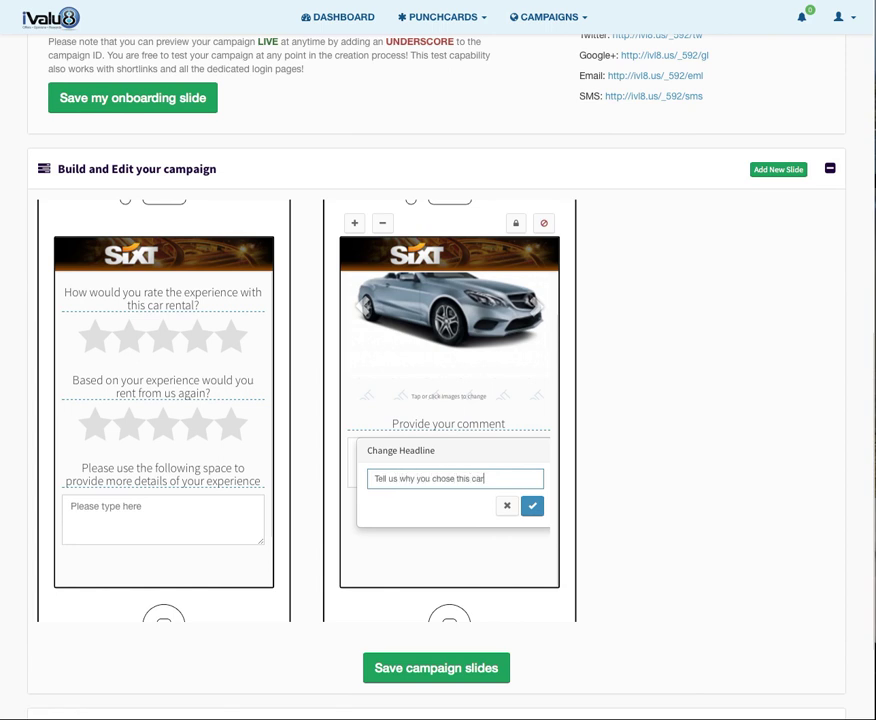
click(533, 507)
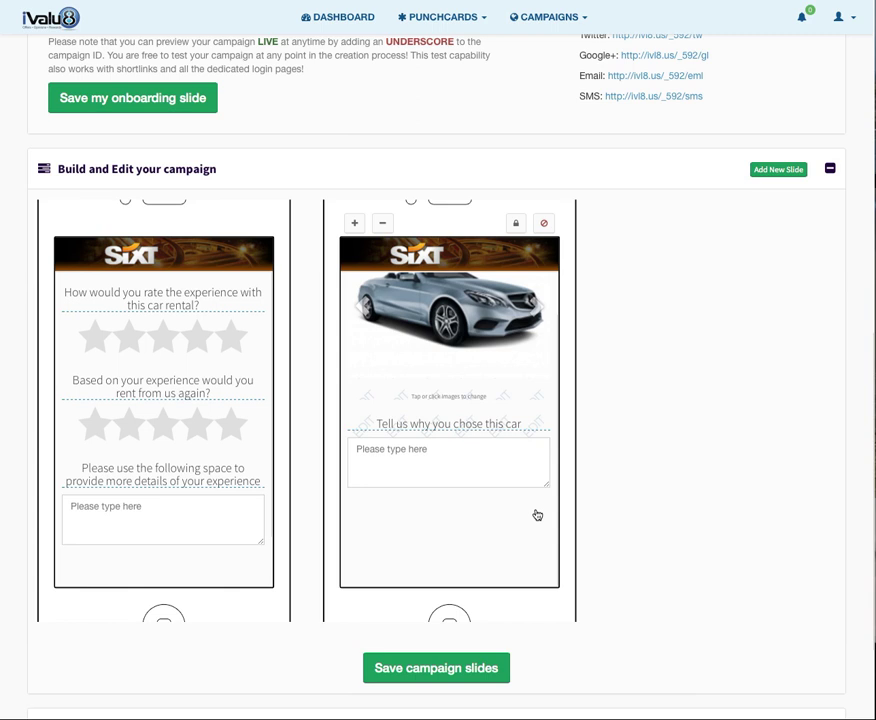
Save the campaign slides and switch to the Reward your participants settings.
click(452, 680)
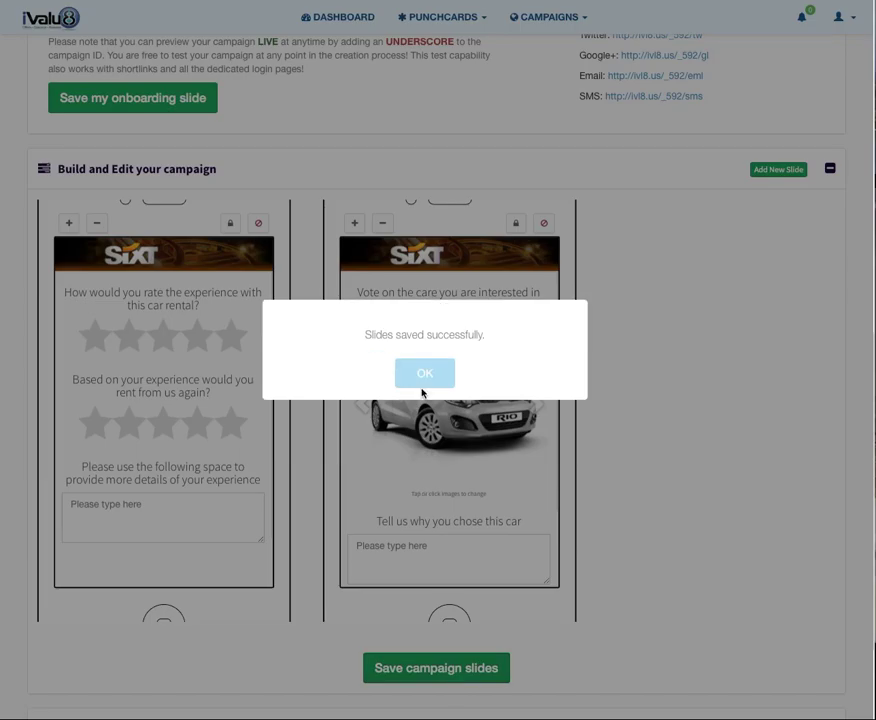
click(424, 378)
click(830, 171)
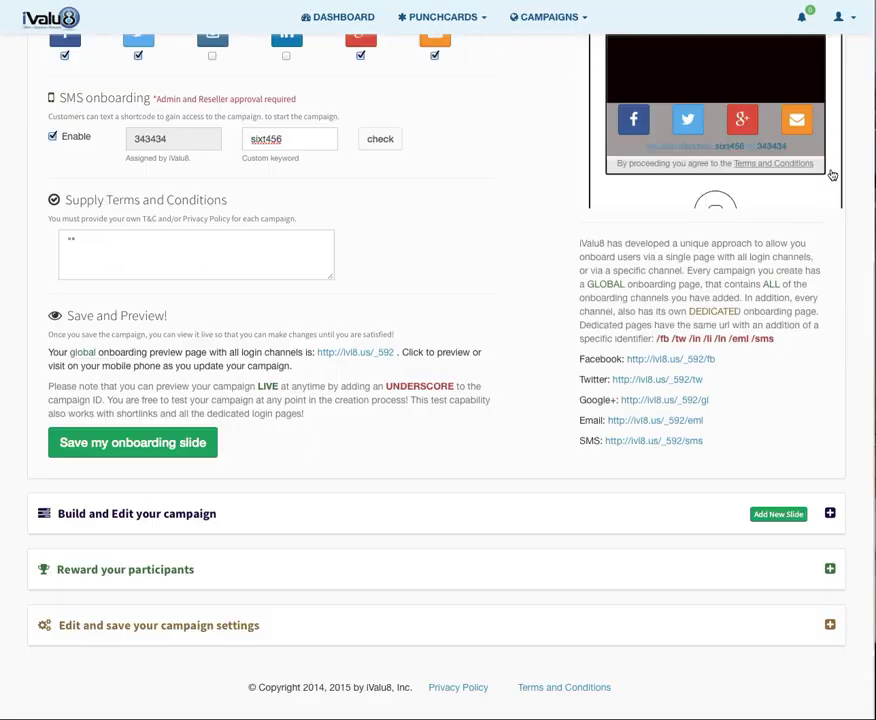
click(830, 568)
Upload sixt coupon.png as the reward image.
scroll(697, 486, down, 3)
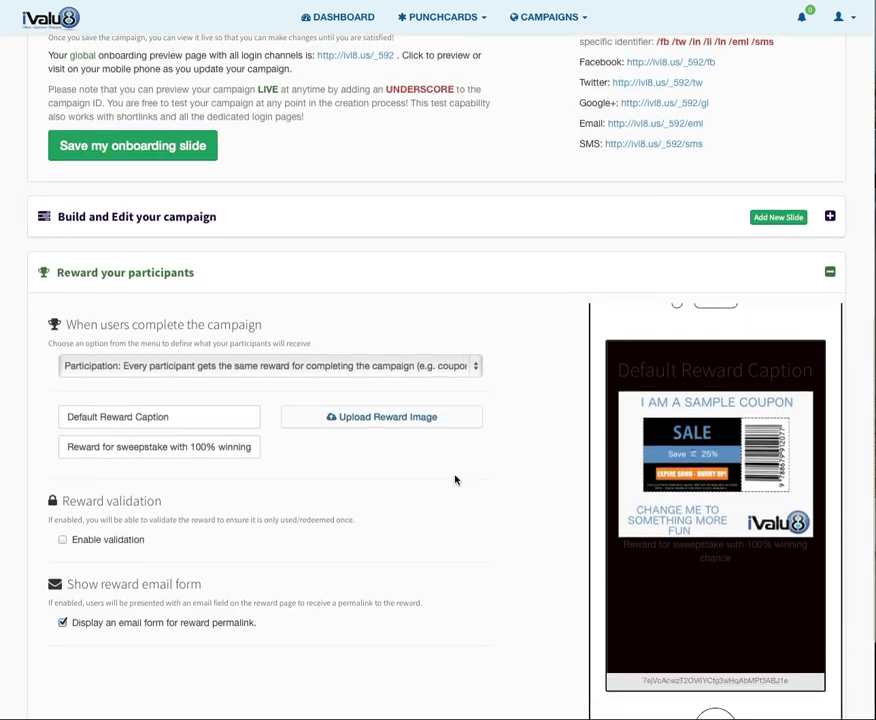
click(416, 425)
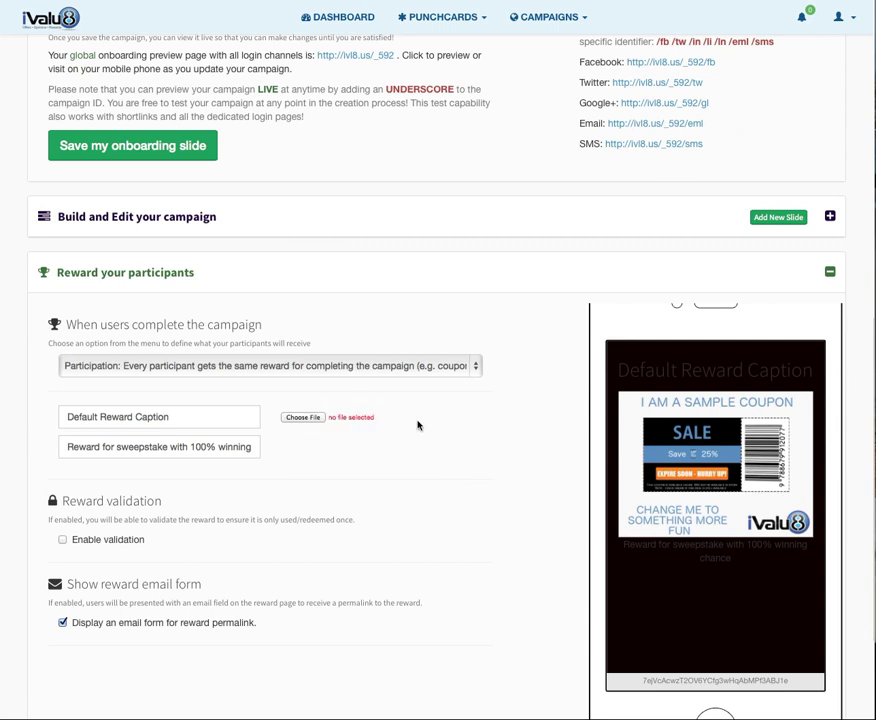
click(303, 418)
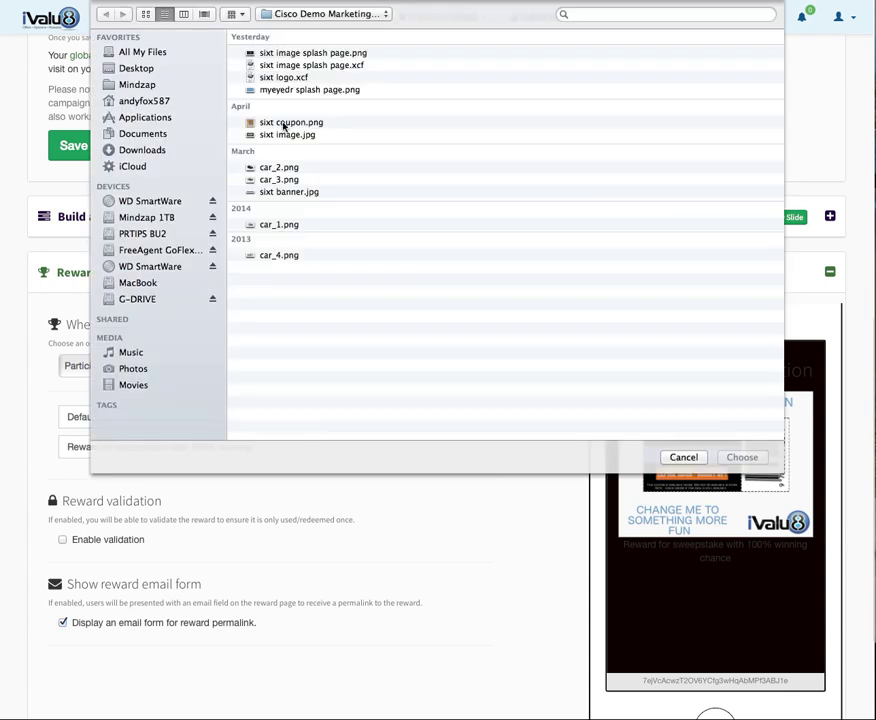
double_click(284, 123)
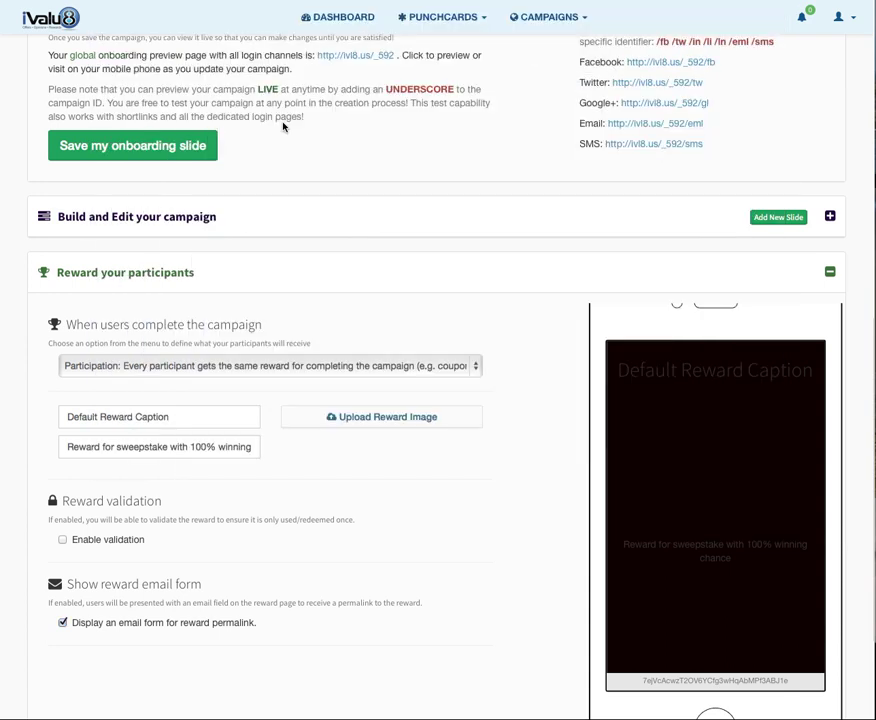
scroll(283, 126, down, 1)
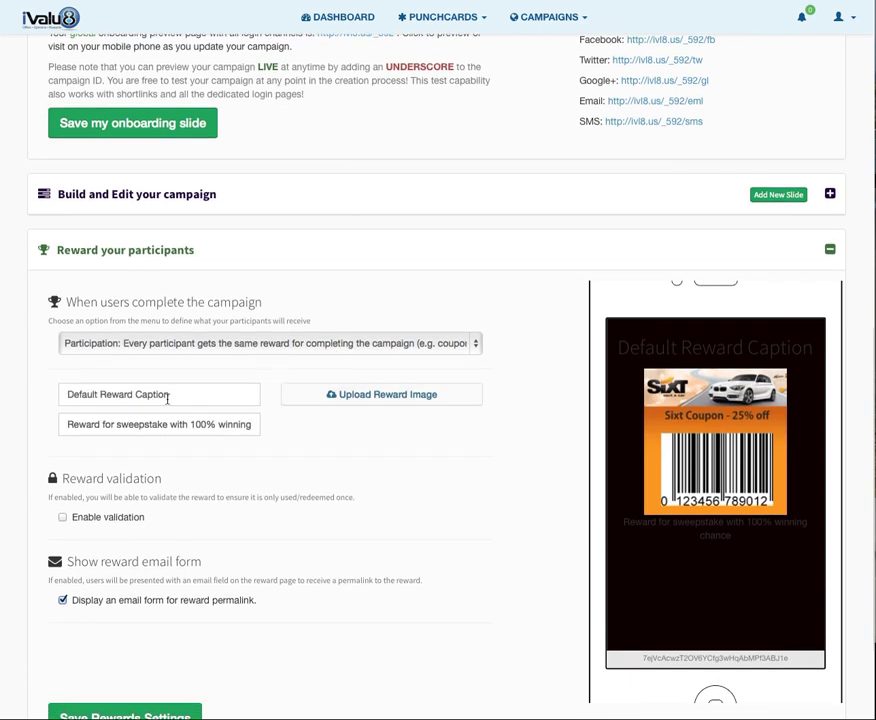
Replace the reward caption with a thank-you message for participating.
drag(180, 397, 33, 390)
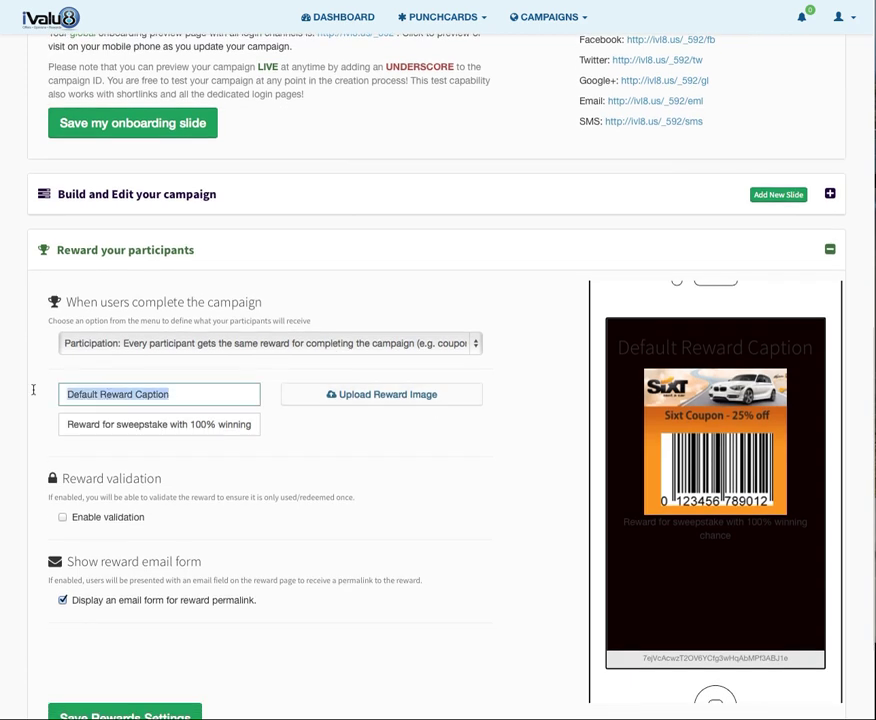
text(Thank you f)
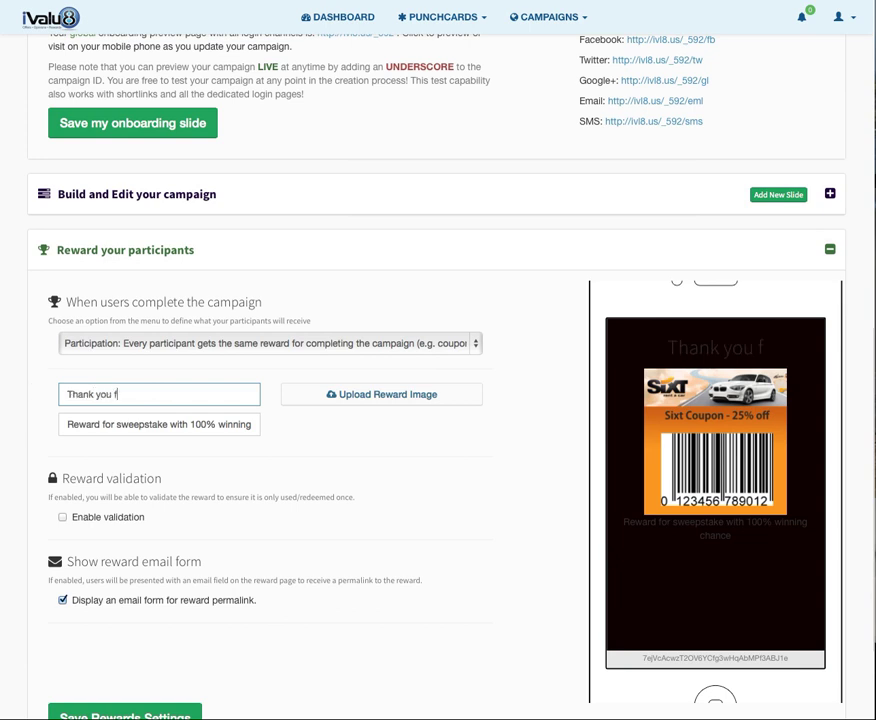
text(or py)
key(BackSpace)
key(BackSpace)
key(BackSpace)
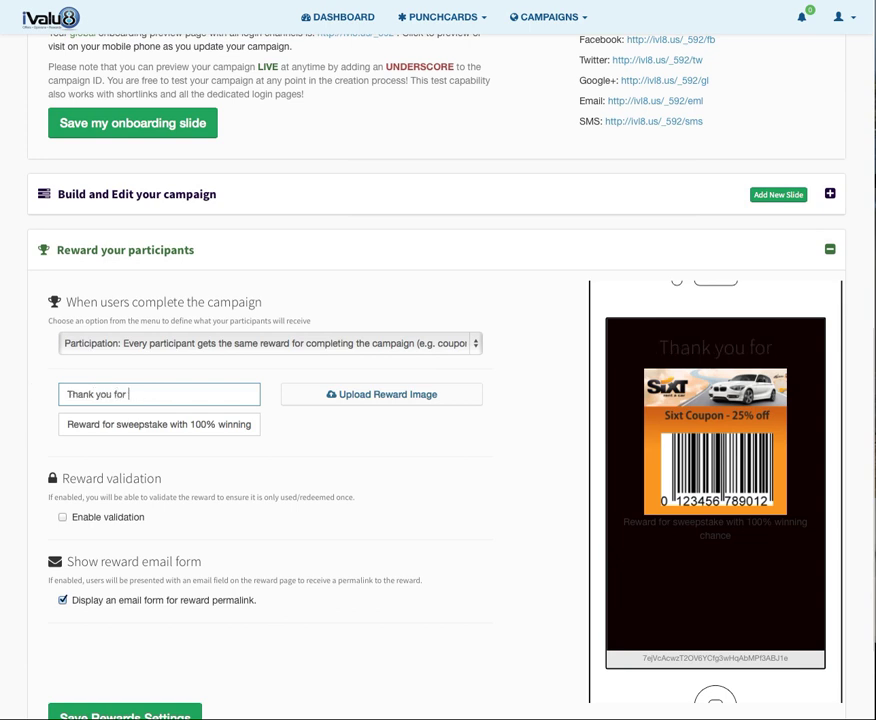
text(your par)
text(ticip)
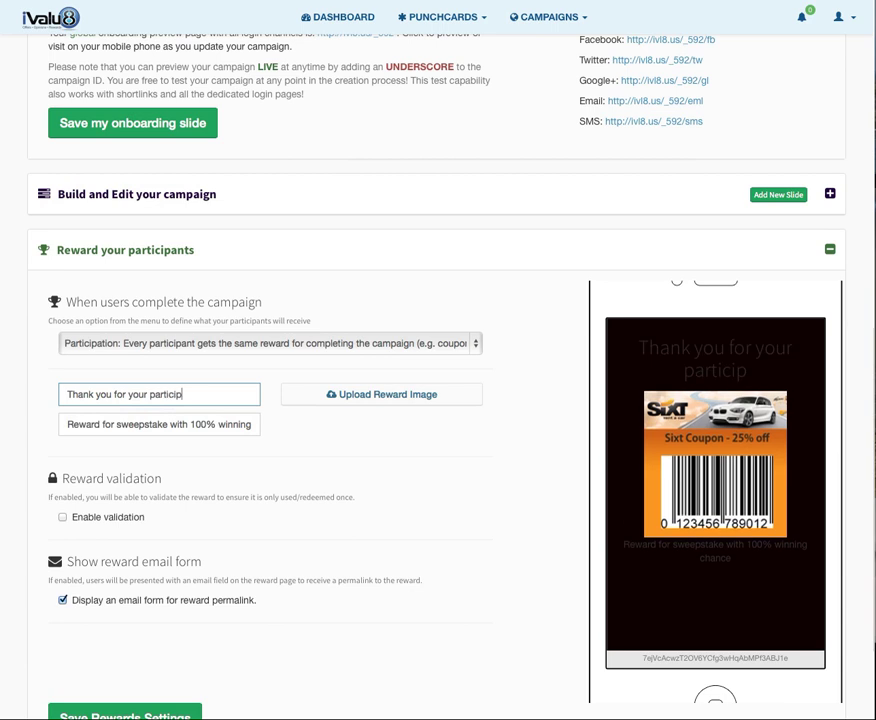
text(ation)
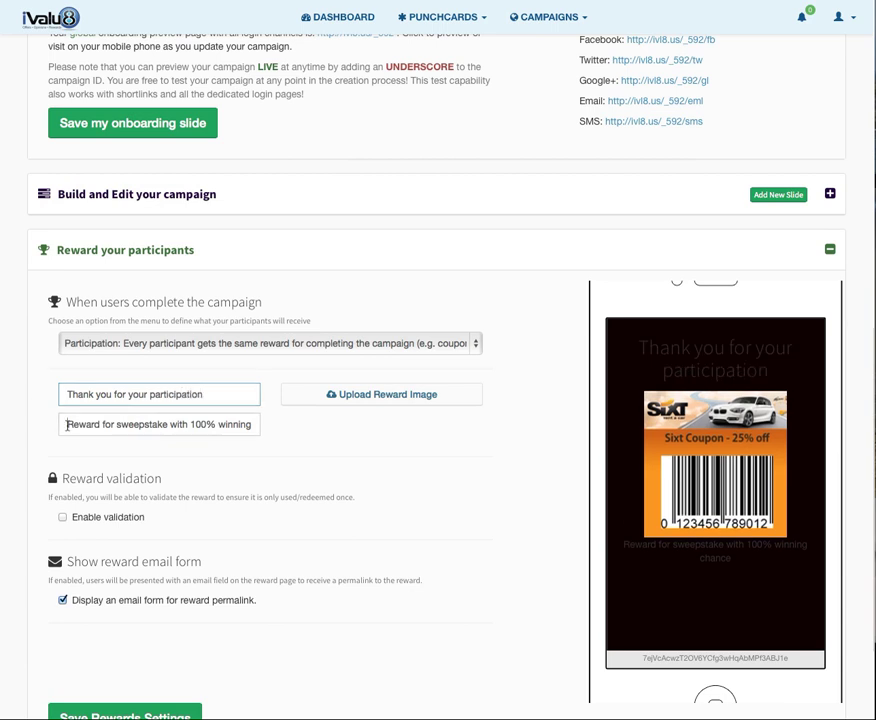
Set the reward message to 'Enter your email below to save this reward'.
drag(66, 424, 305, 431)
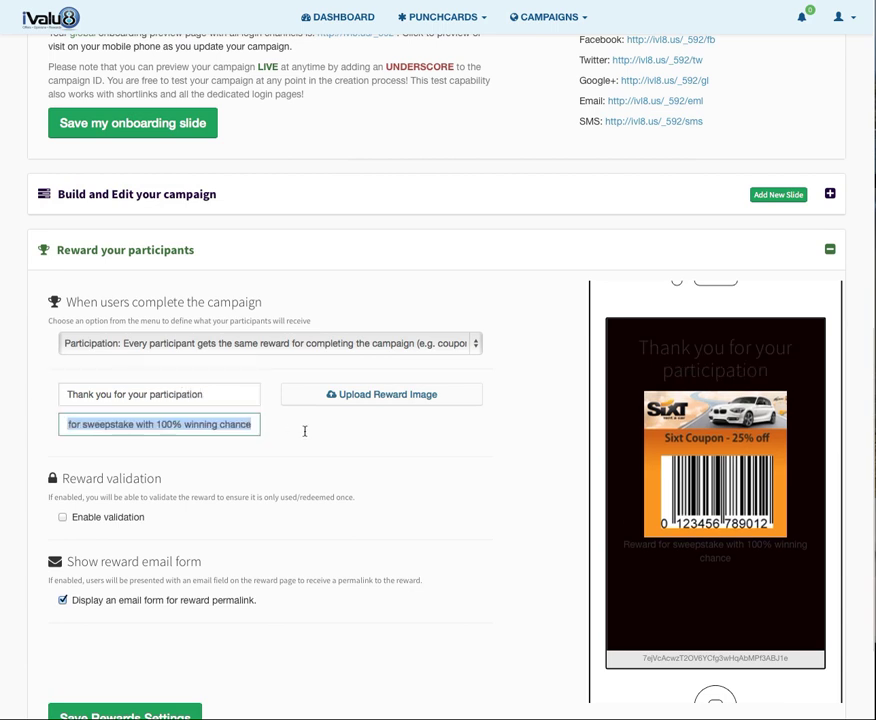
text(P)
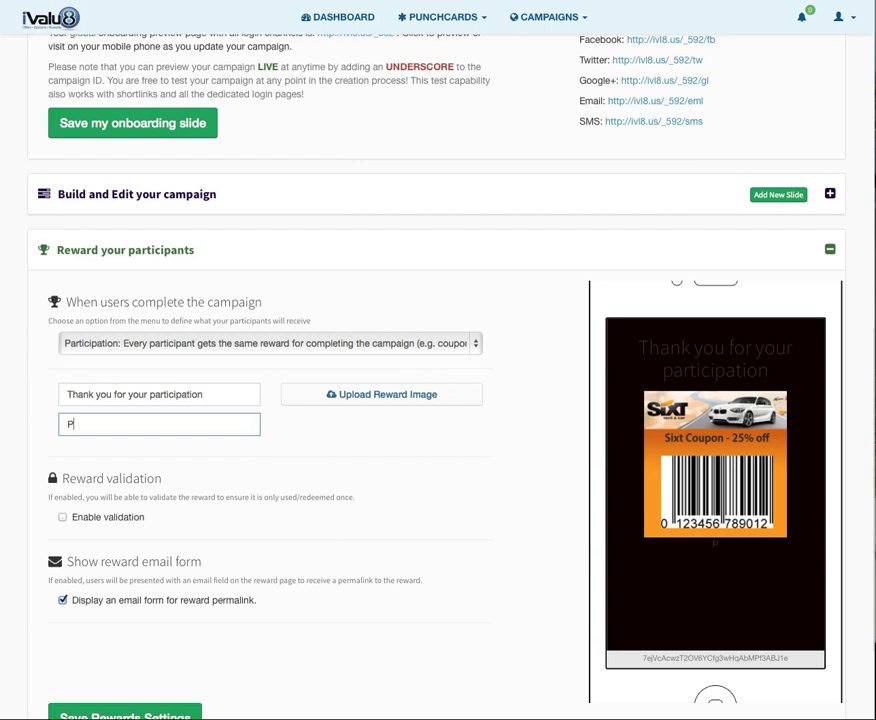
key(BackSpace)
text(enter yo)
key(BackSpace)
key(BackSpace)
key(BackSpace)
key(BackSpace)
key(BackSpace)
key(BackSpace)
key(BackSpace)
key(BackSpace)
text(Enter your email save)
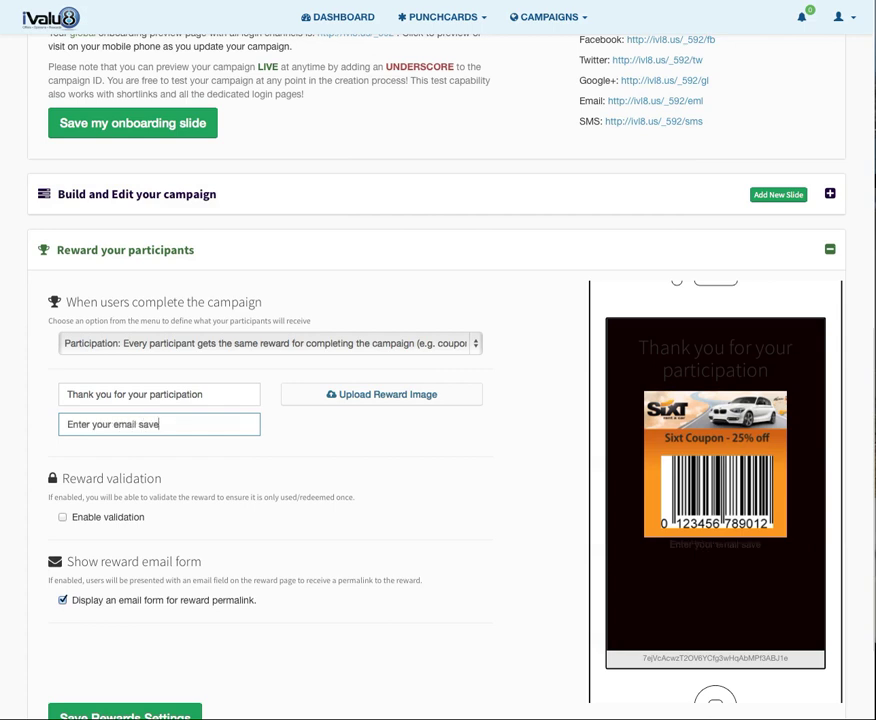
key(BackSpace)
key(BackSpace)
key(BackSpace)
key(BackSpace)
text(below to save this reward)
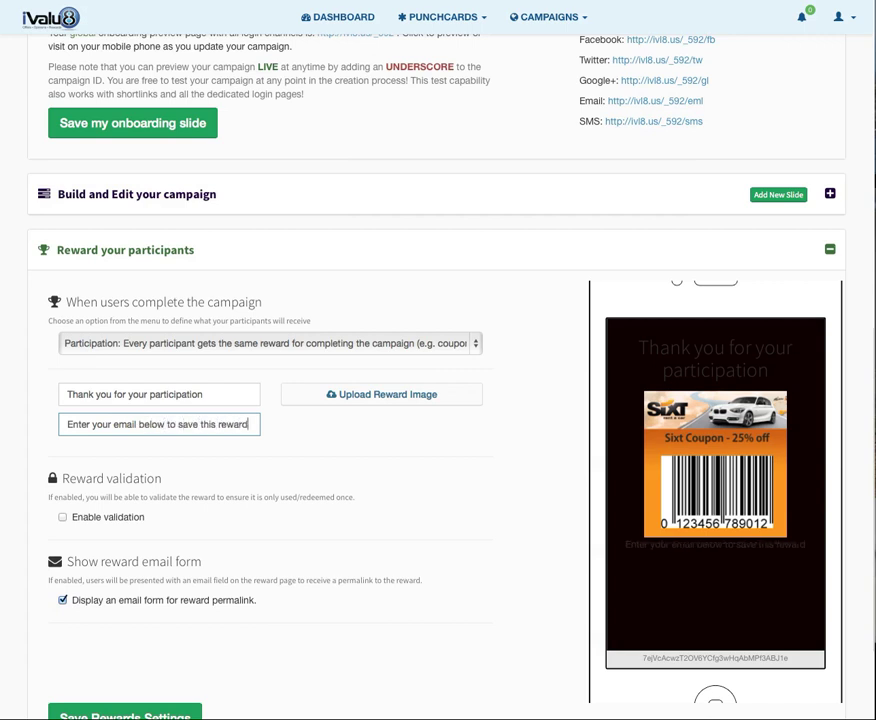
Keep the email form enabled and save the reward settings.
scroll(211, 519, down, 3)
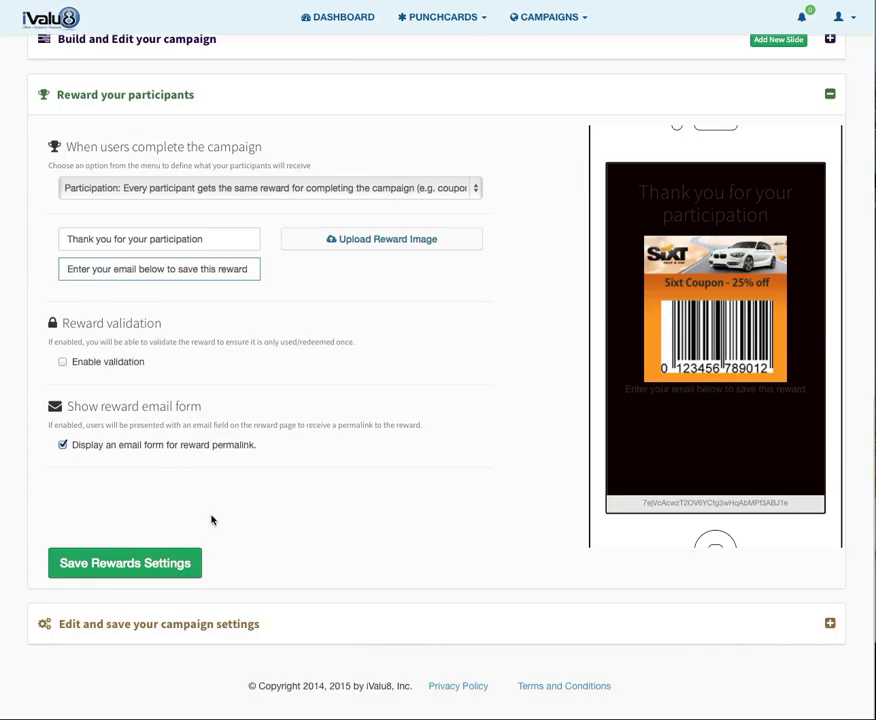
click(62, 446)
click(62, 447)
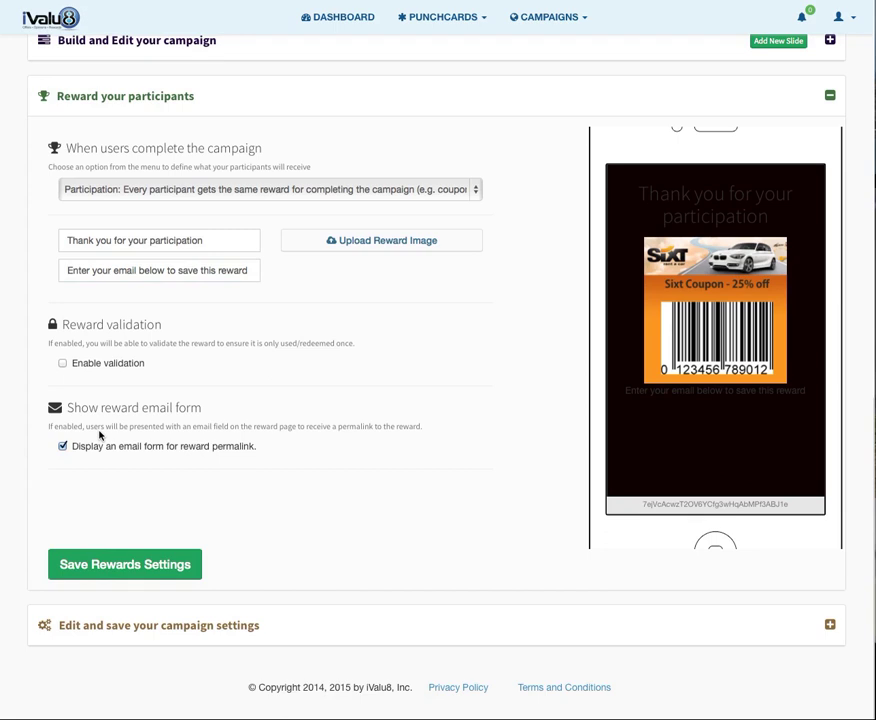
click(143, 565)
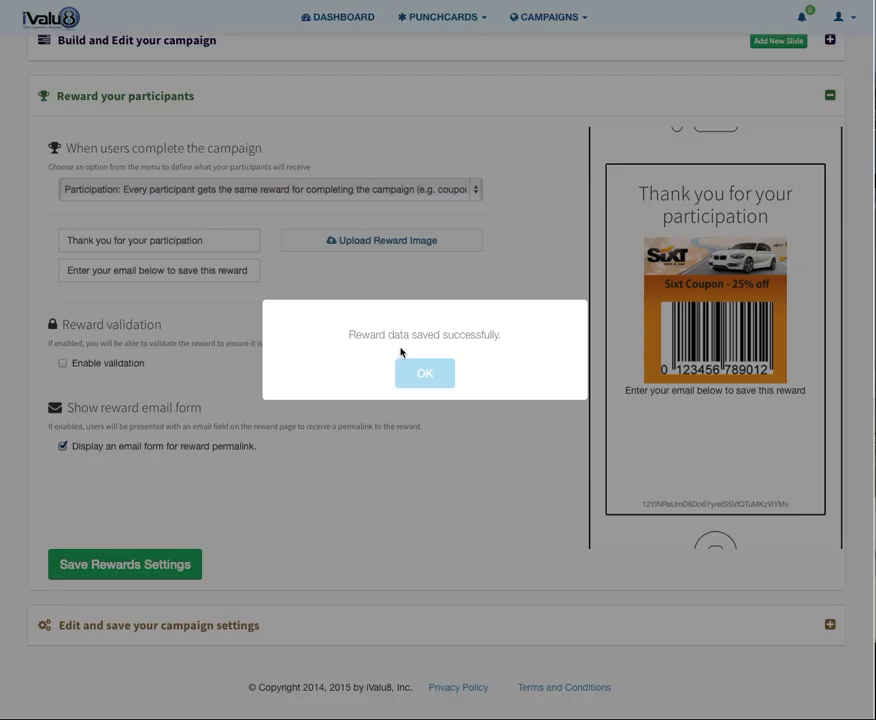
click(405, 377)
click(830, 97)
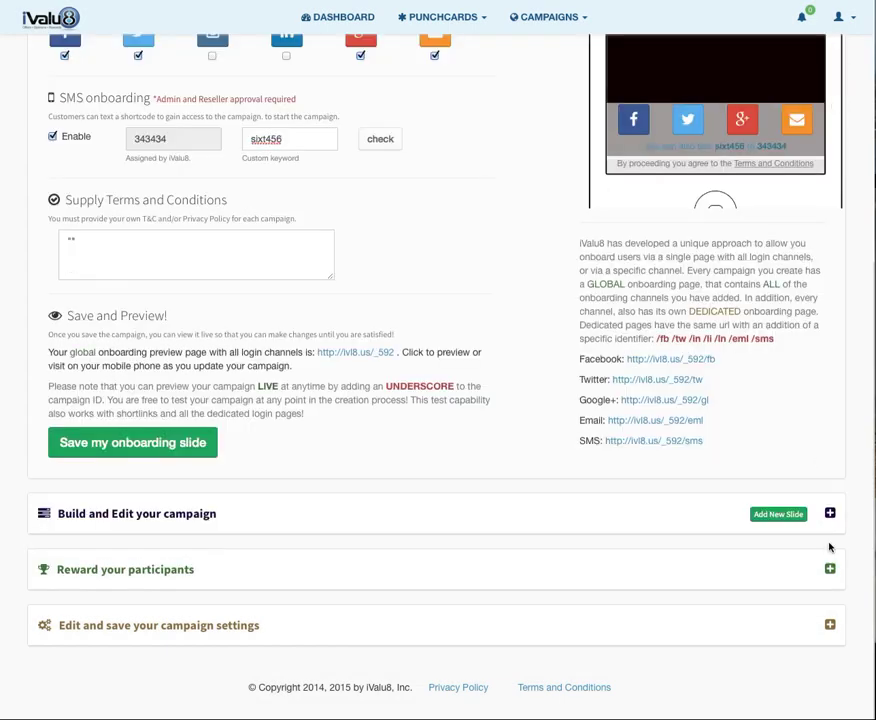
Set the campaign title to 'Sixt Rate and Reward Campaign'.
click(828, 625)
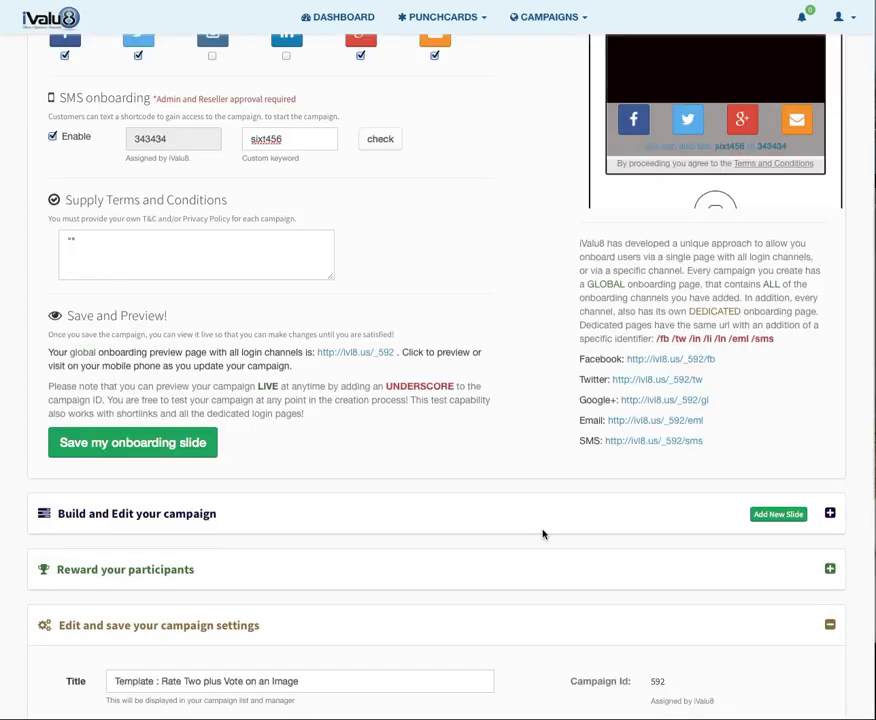
scroll(543, 534, down, 5)
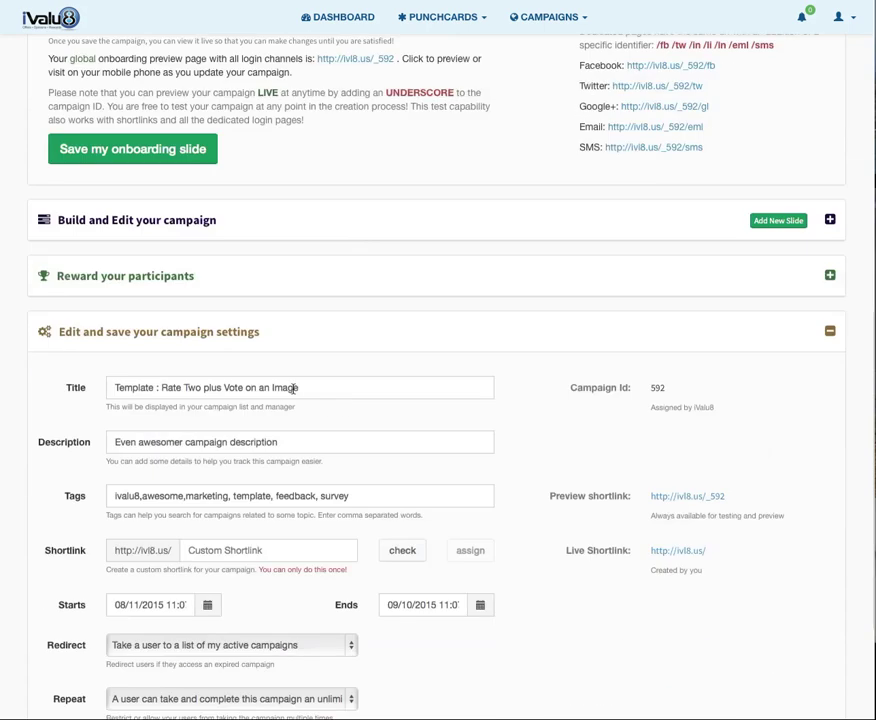
drag(297, 388, 19, 386)
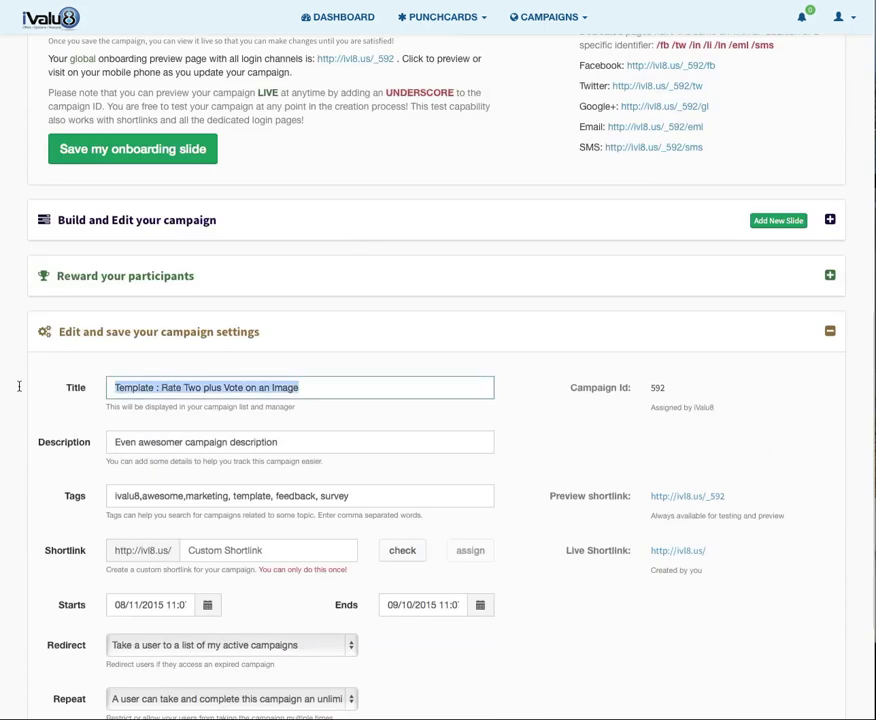
text(Sixt Ra)
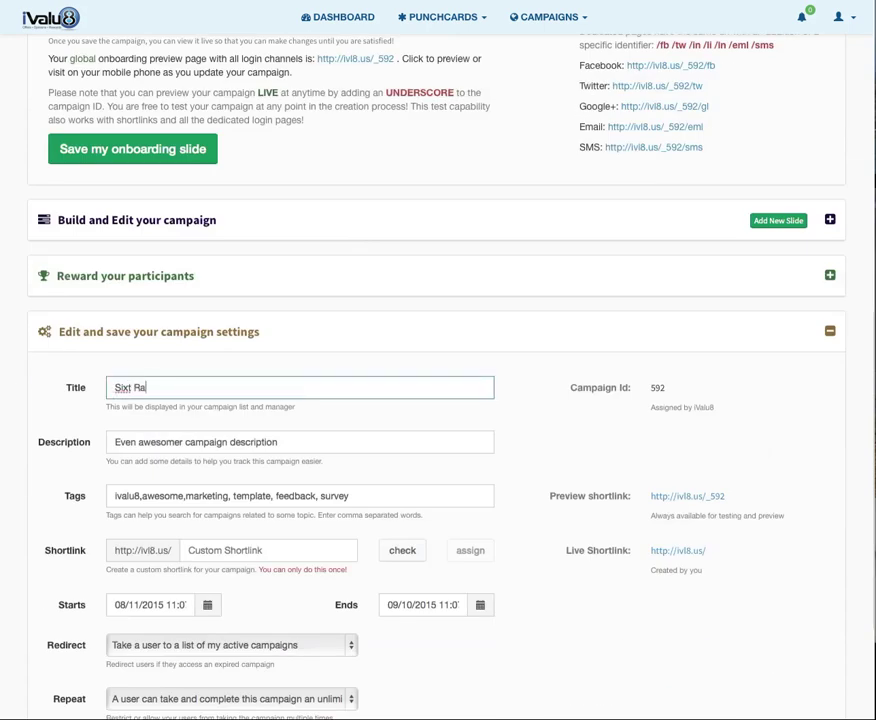
text(te and Rw)
key(BackSpace)
text(eward)
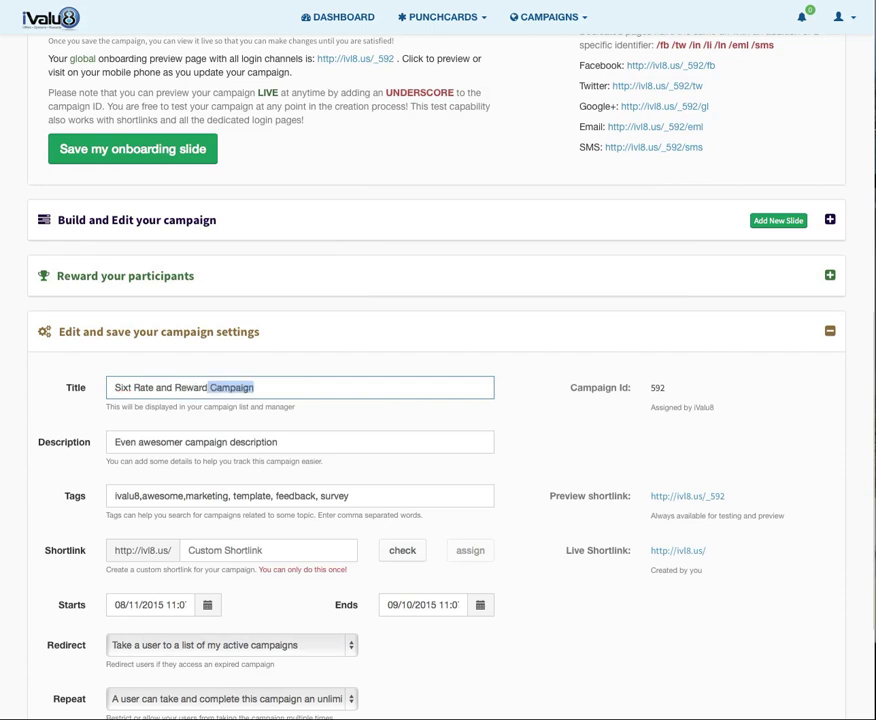
text( c)
key(BackSpace)
text(Campaign)
Change the description to 'This is a rate and reward campaign'.
key(Tab)
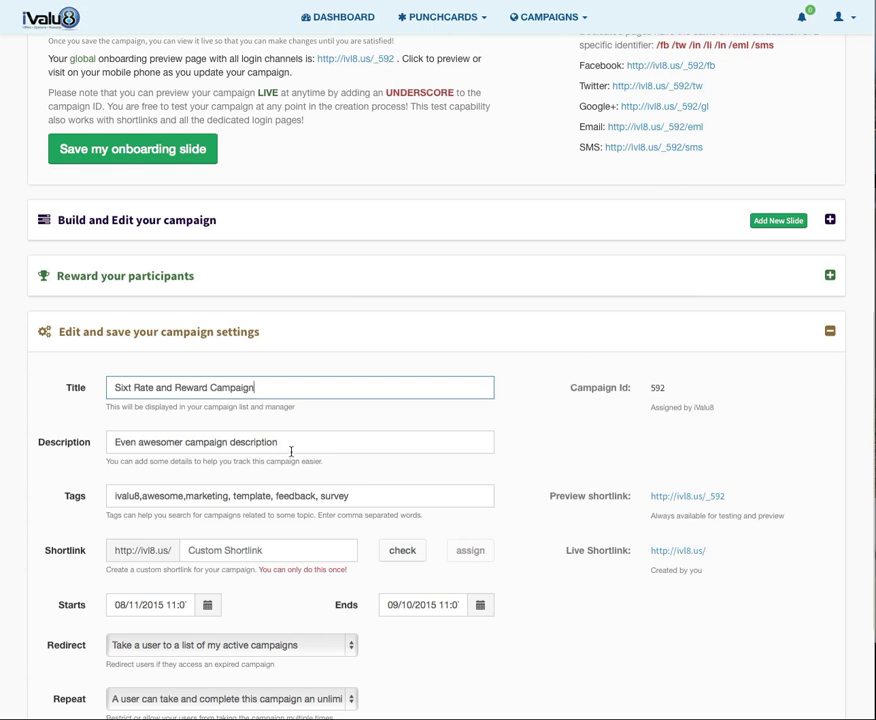
key(super+a)
text(Thi)
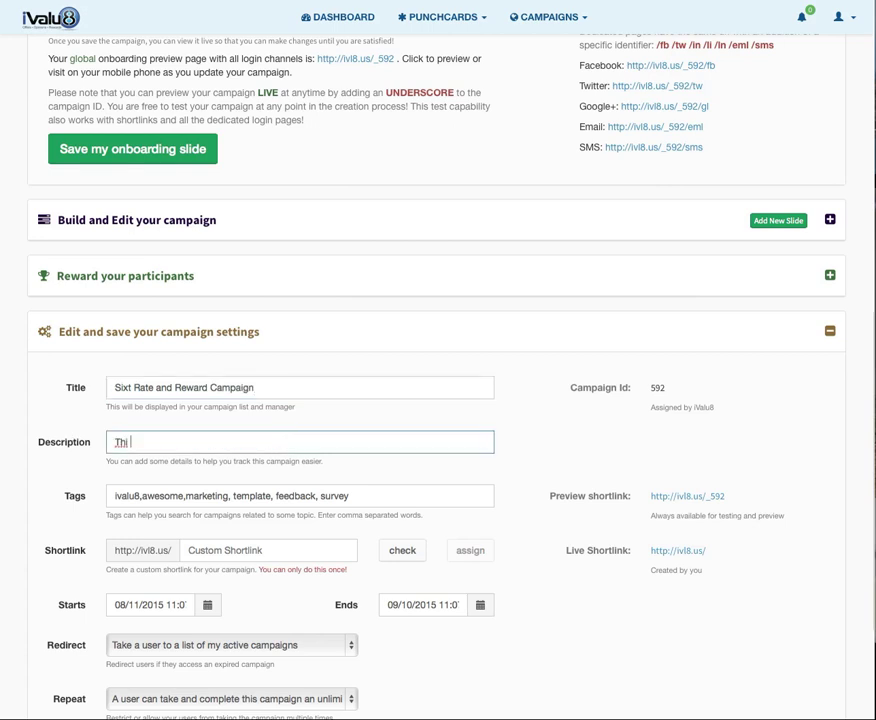
text(s is a rate and reward campaign)
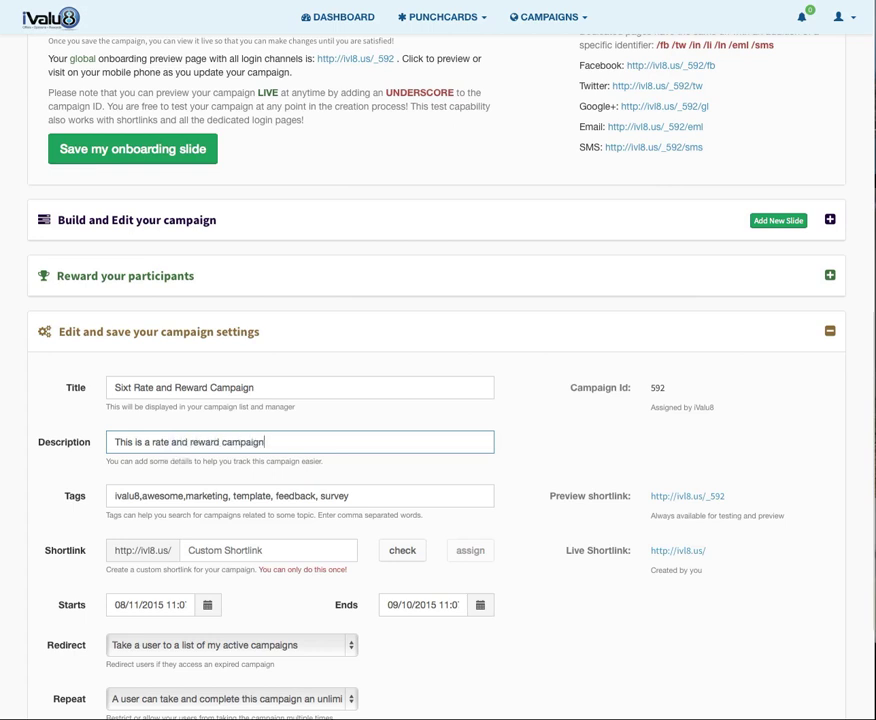
Replace the 'template' tag with 'rate and reward'.
click(257, 494)
double_click(257, 494)
key(BackSpace)
key(BackSpace)
key(BackSpace)
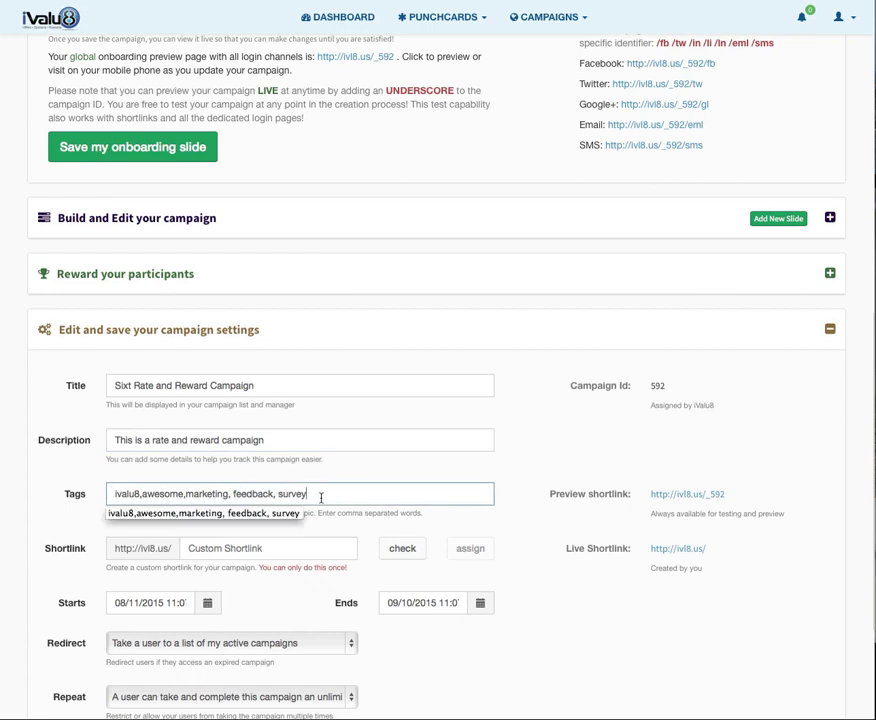
text(, rate and reward)
Check and assign the custom shortlink sixt456 to the campaign.
click(236, 550)
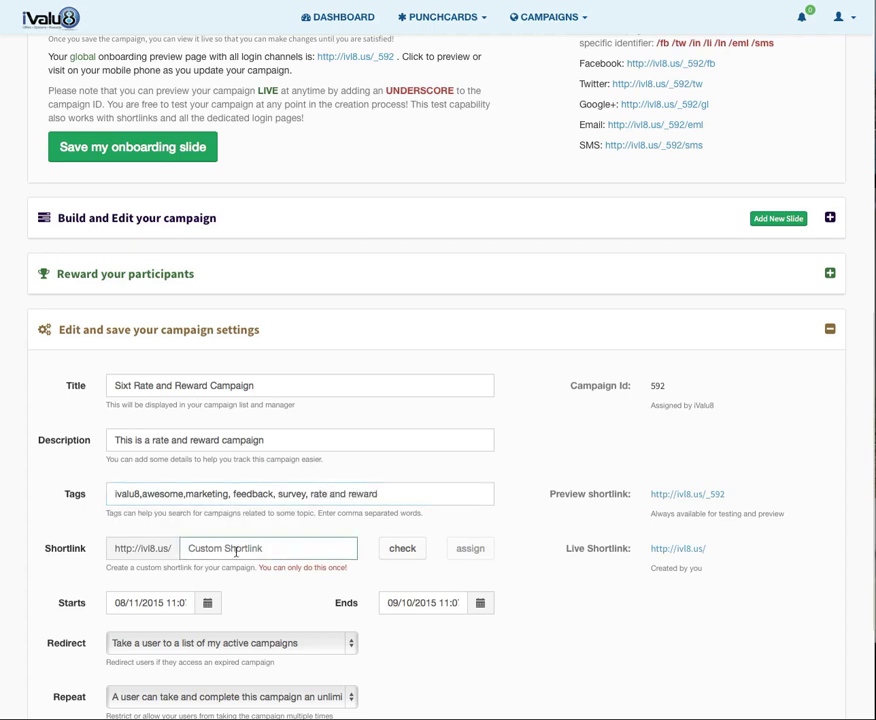
text(sixt)
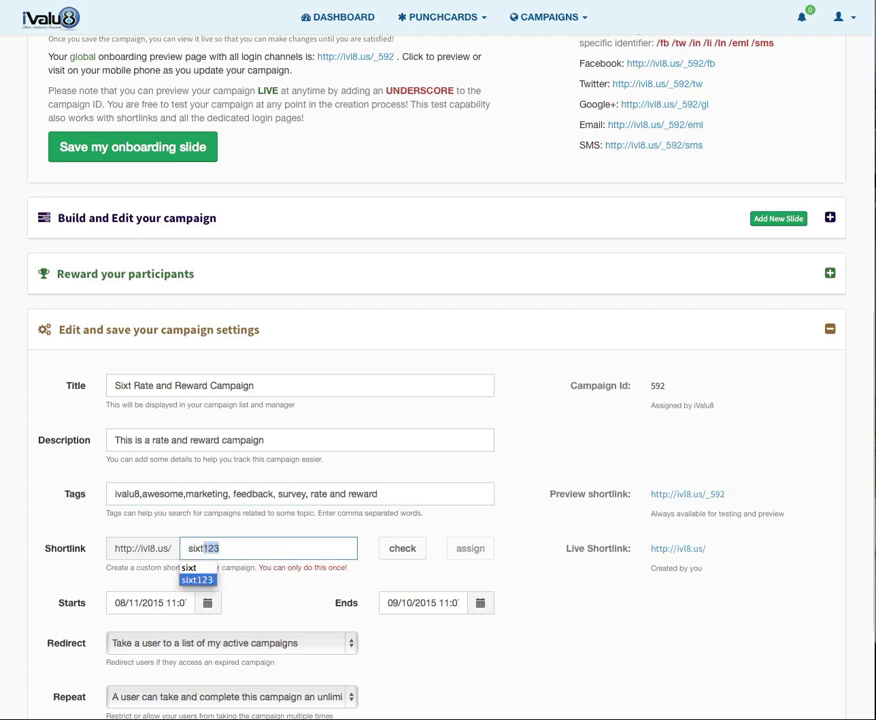
text(456)
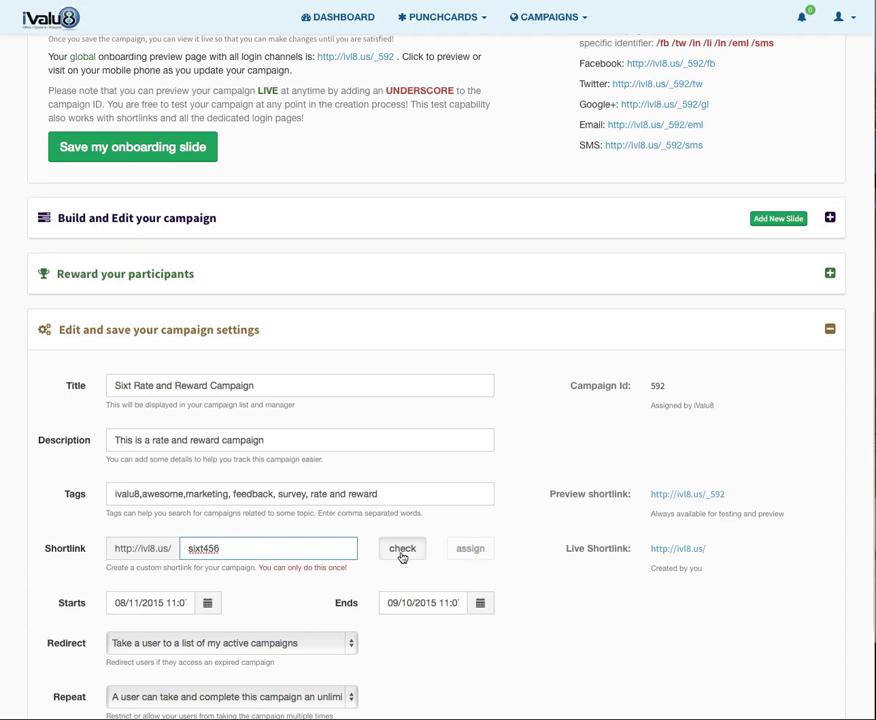
click(402, 555)
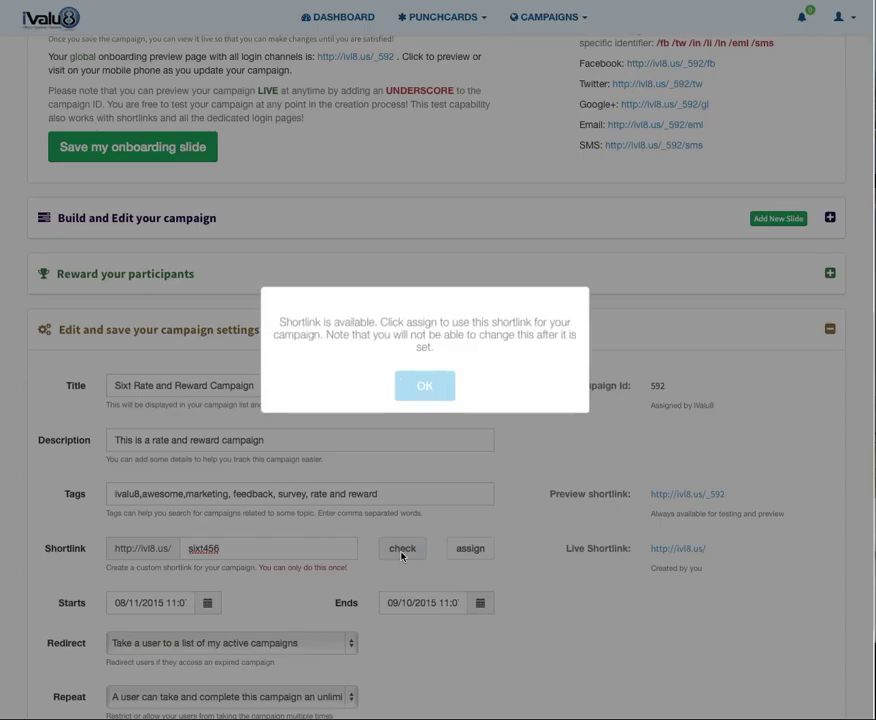
click(430, 386)
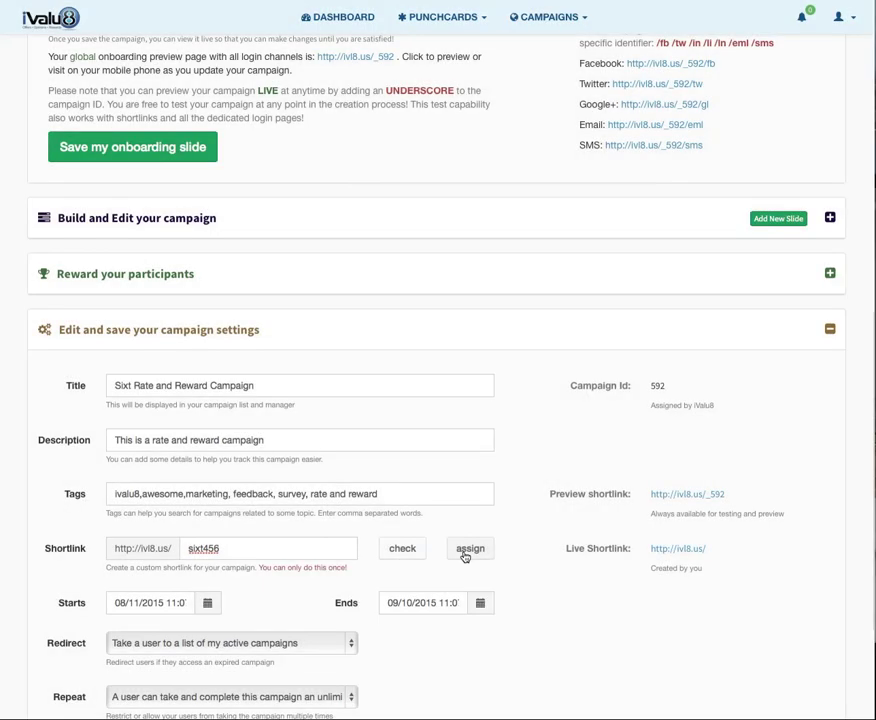
click(465, 555)
click(430, 388)
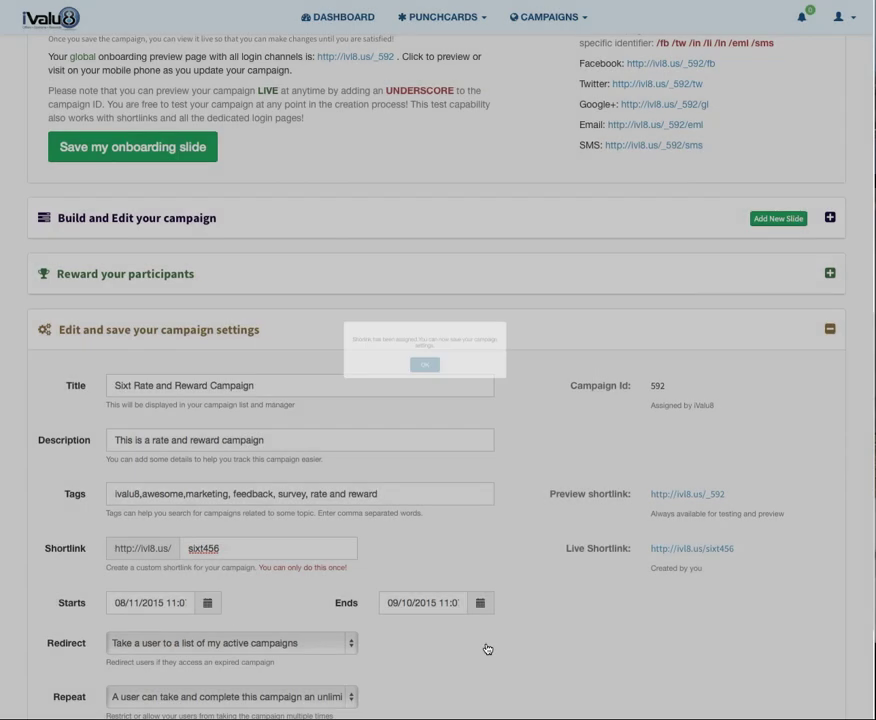
Set the campaign end date to December 31, 2015.
scroll(484, 572, down, 1)
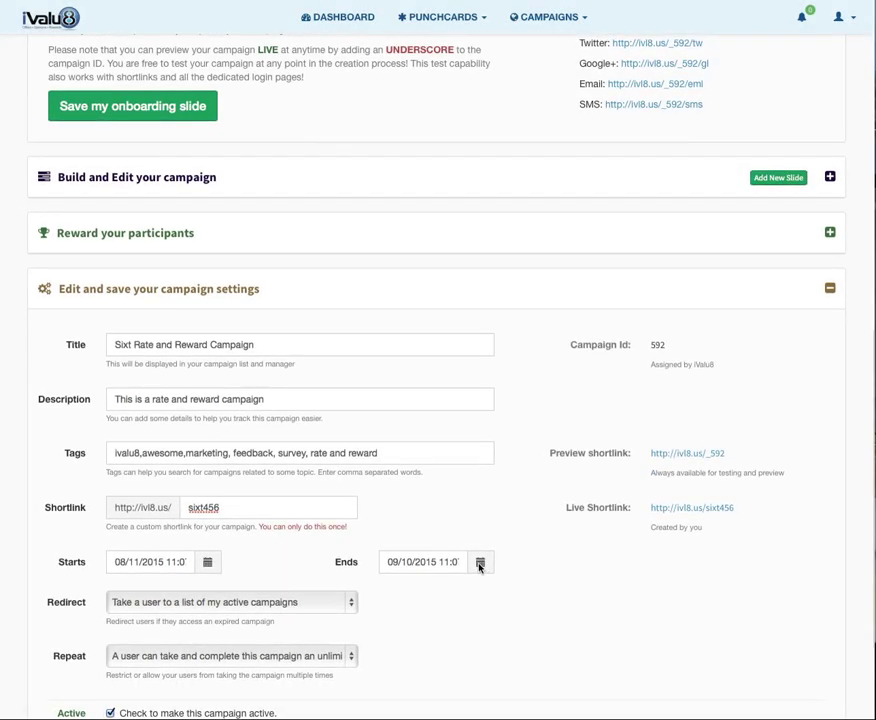
click(480, 564)
click(532, 366)
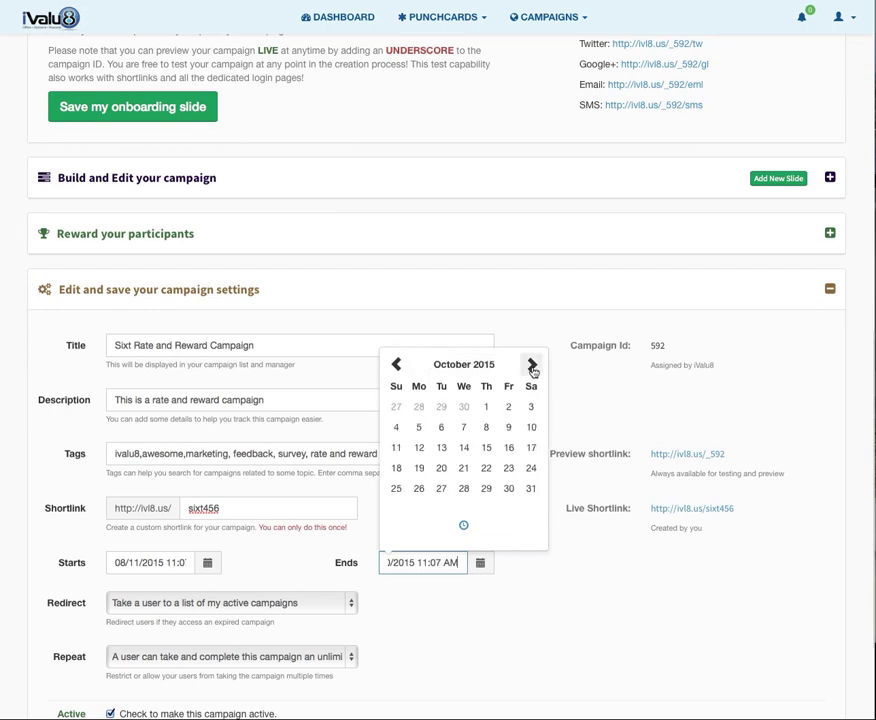
click(533, 366)
click(533, 366)
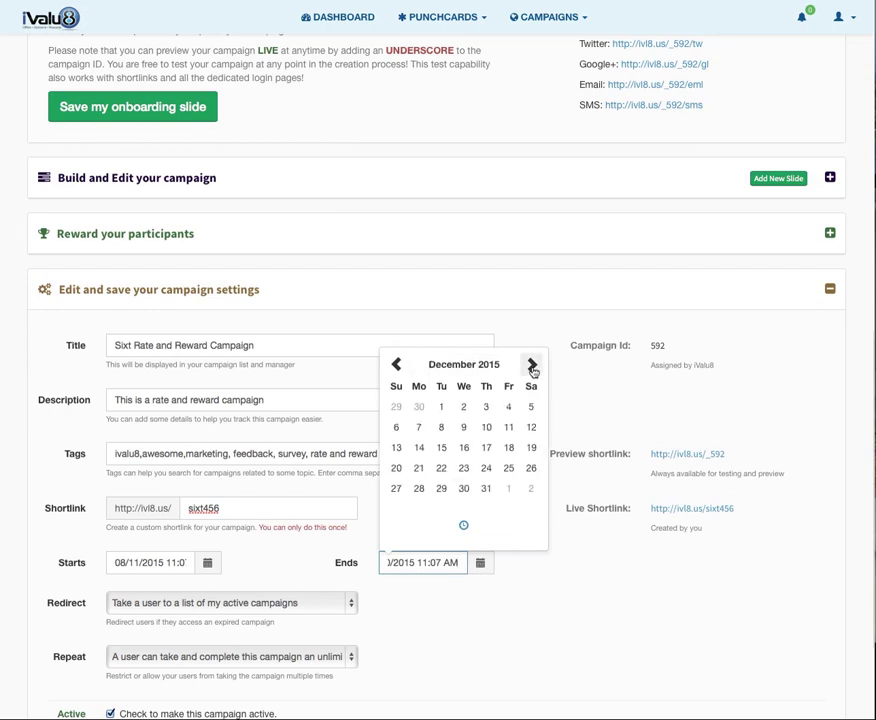
click(488, 491)
click(430, 645)
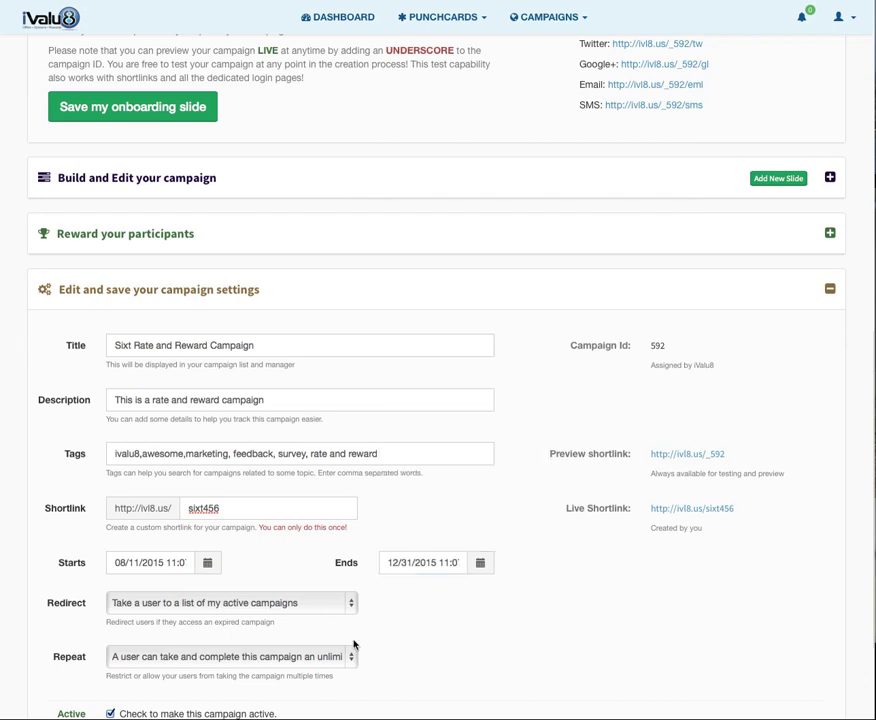
Save the campaign settings and acknowledge the success message.
scroll(353, 645, down, 1)
scroll(353, 645, down, 3)
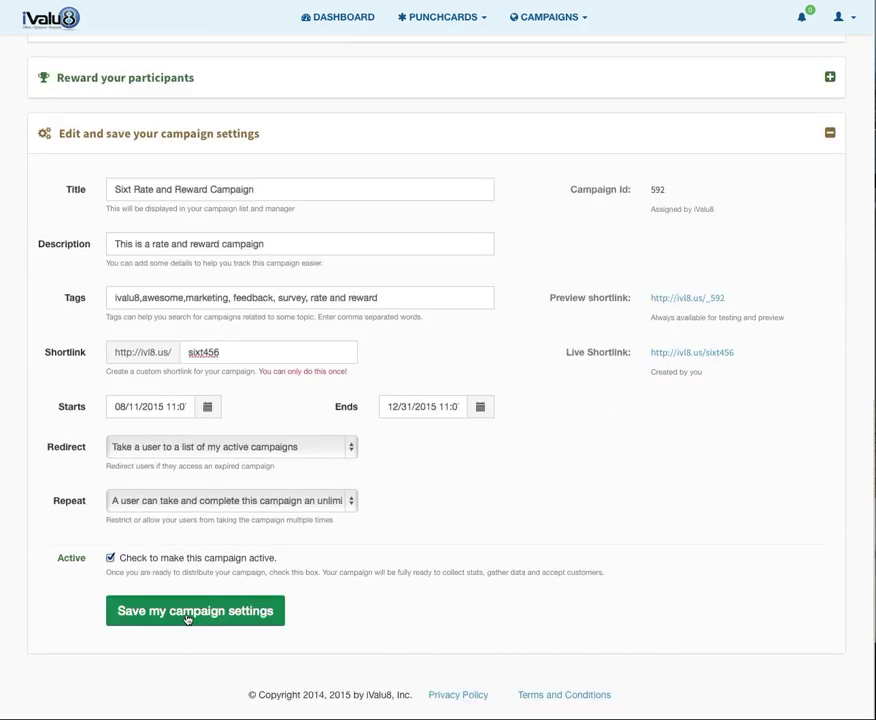
click(186, 619)
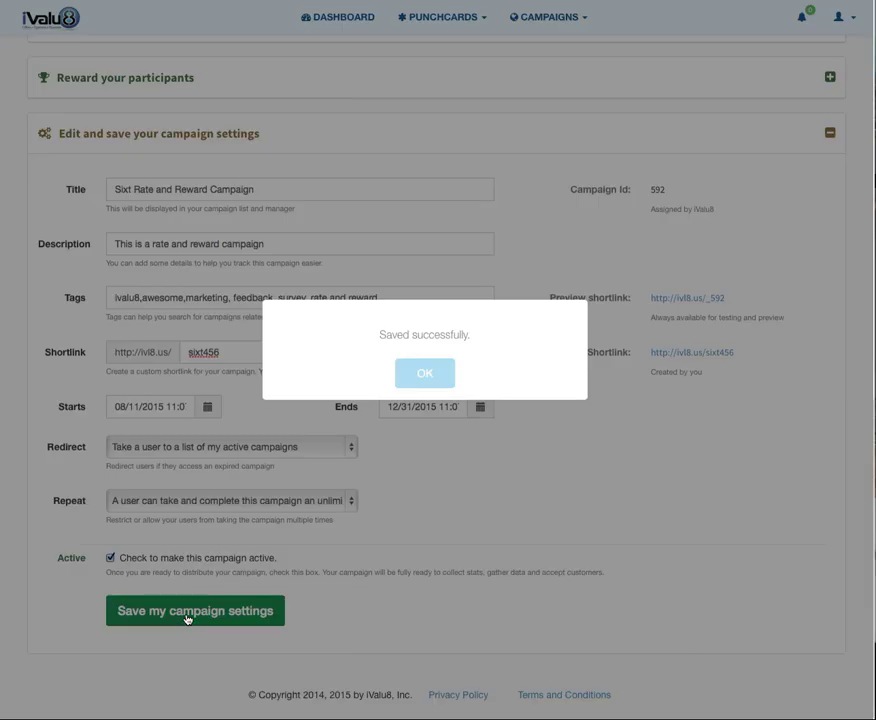
click(415, 383)
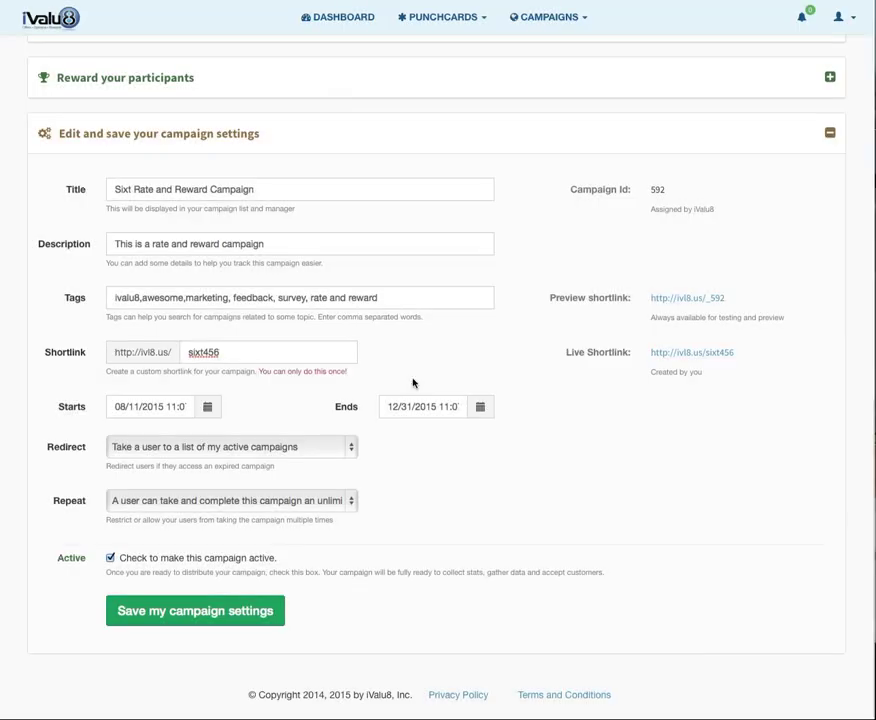